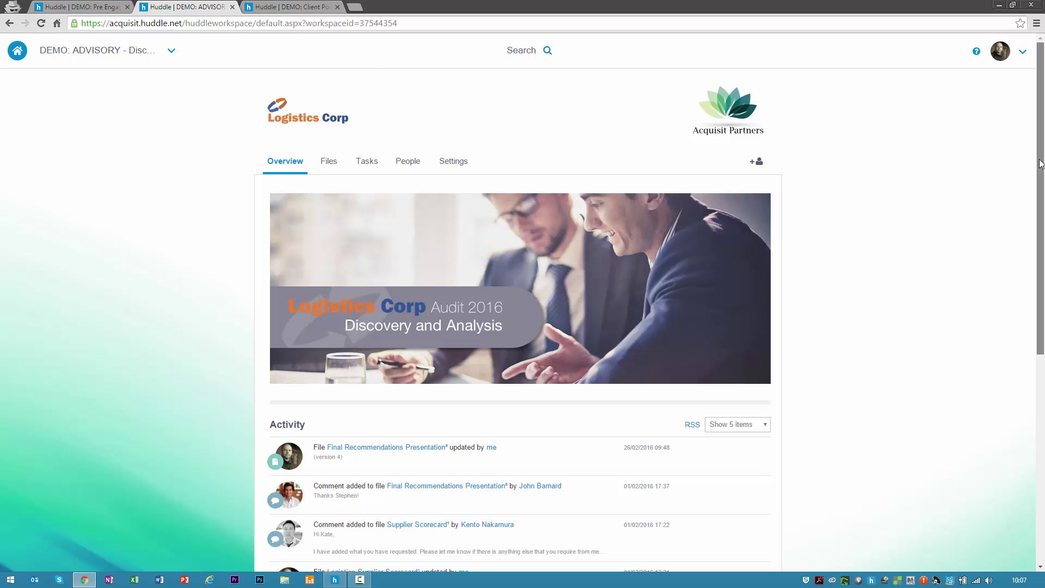
Look through the workspace overview and the consultant, client and external specialist teams on the People page
{"action": "mouse_move", "coordinate": [1040, 164]}
{"action": "left_mouse_down"}
{"action": "mouse_move", "coordinate": [1036, 392]}
{"action": "mouse_move", "coordinate": [1043, 181]}
{"action": "left_mouse_up"}
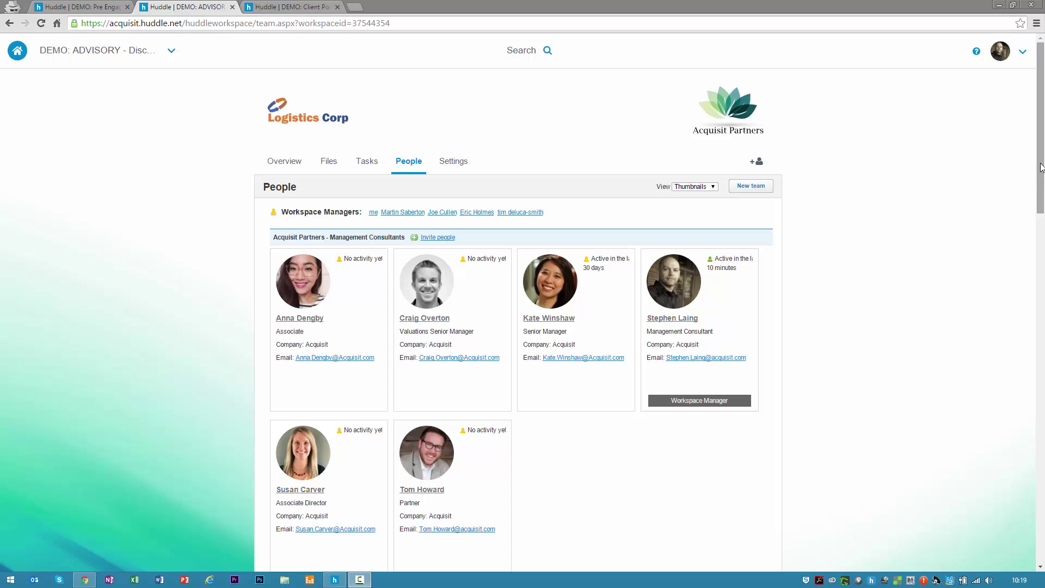
{"action": "left_click_drag", "start_coordinate": [1041, 167], "coordinate": [1033, 334]}
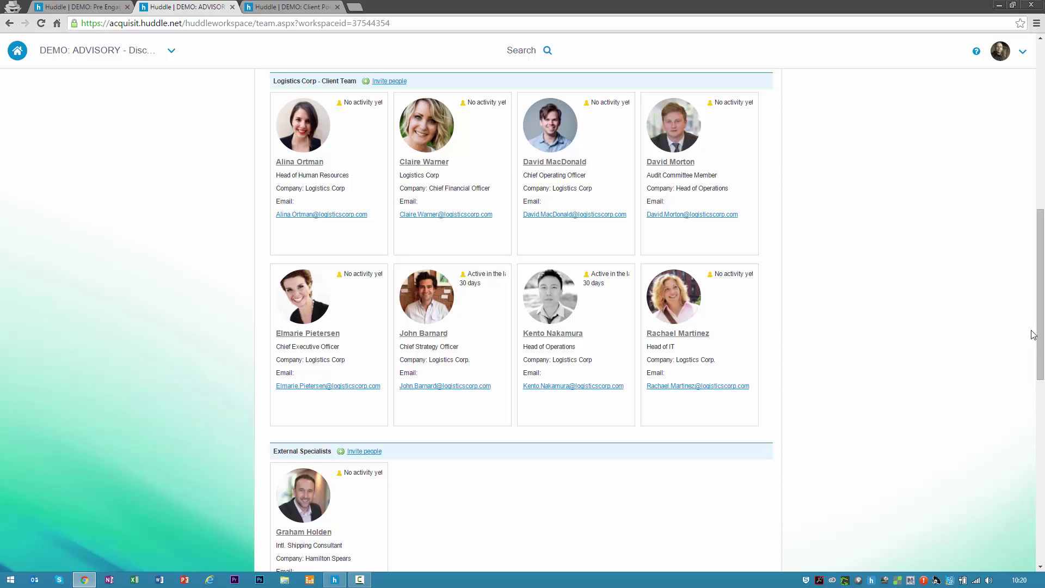
{"action": "left_click_drag", "start_coordinate": [1040, 335], "coordinate": [1043, 120]}
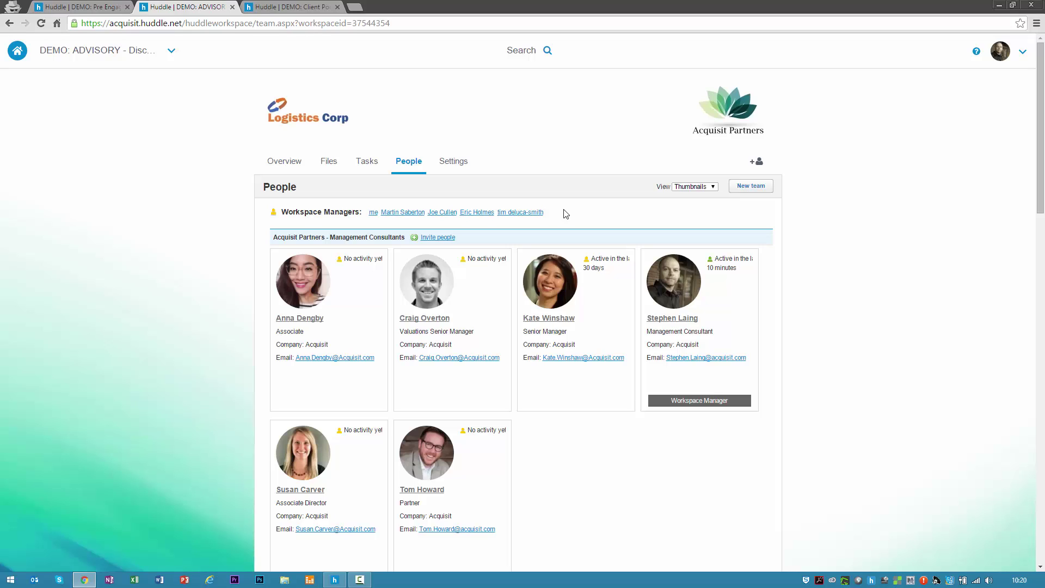
Open the Discovery folder in the workspace files and check its team access levels without changing them
{"action": "left_click", "coordinate": [330, 164]}
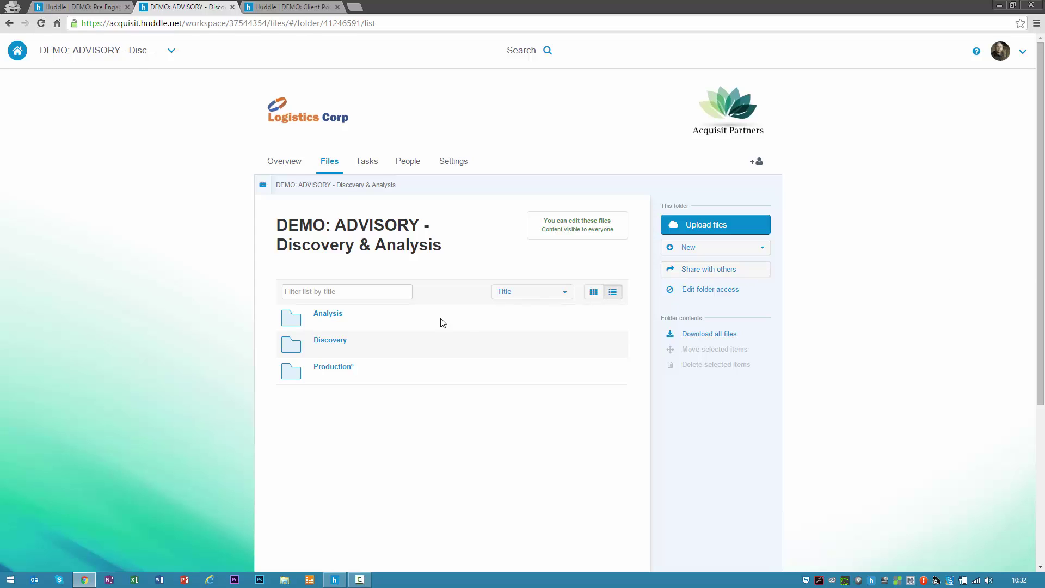
{"action": "left_click", "coordinate": [340, 346]}
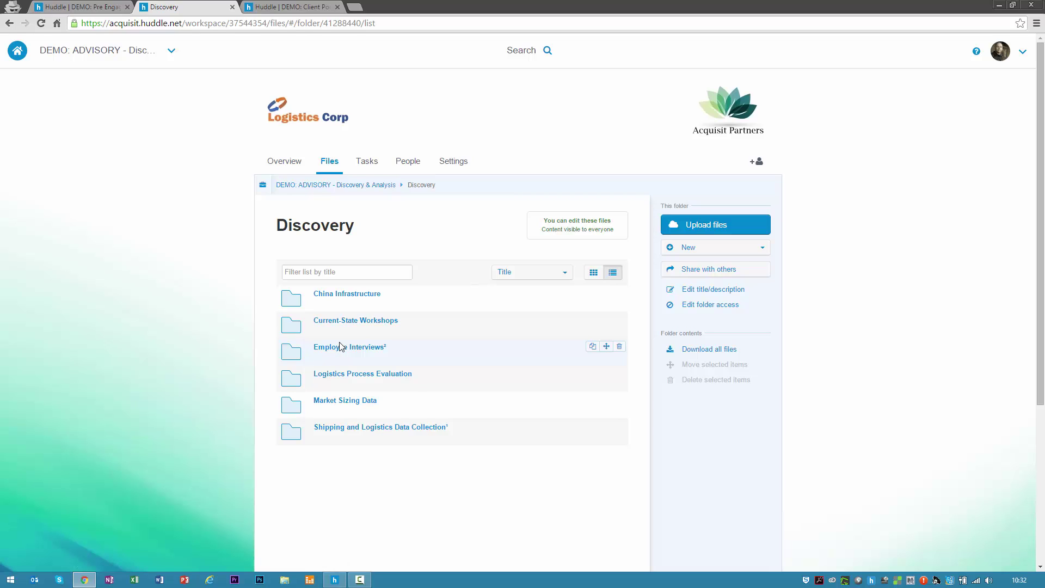
{"action": "left_click", "coordinate": [536, 223]}
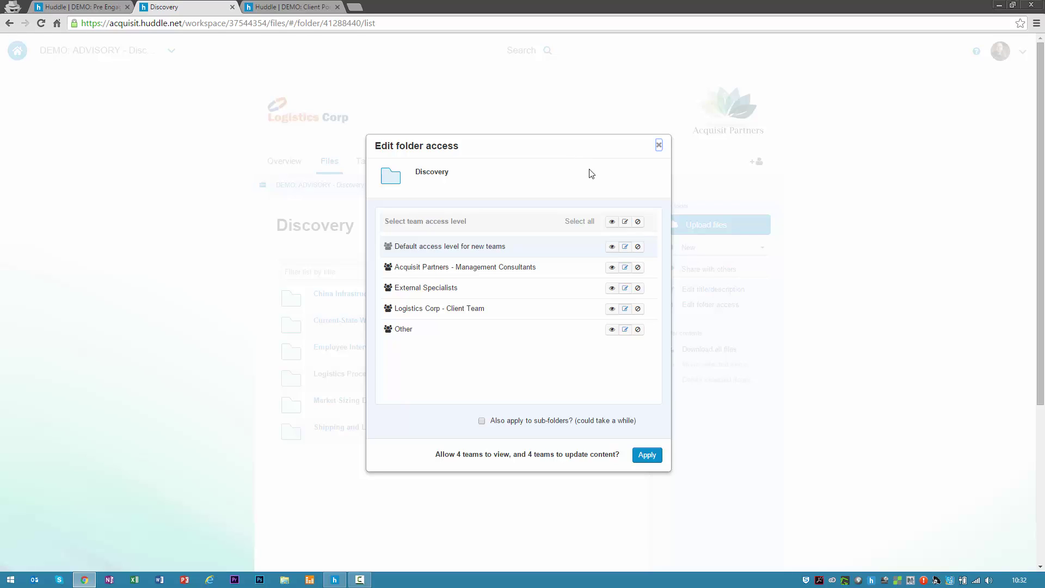
{"action": "left_click", "coordinate": [660, 145]}
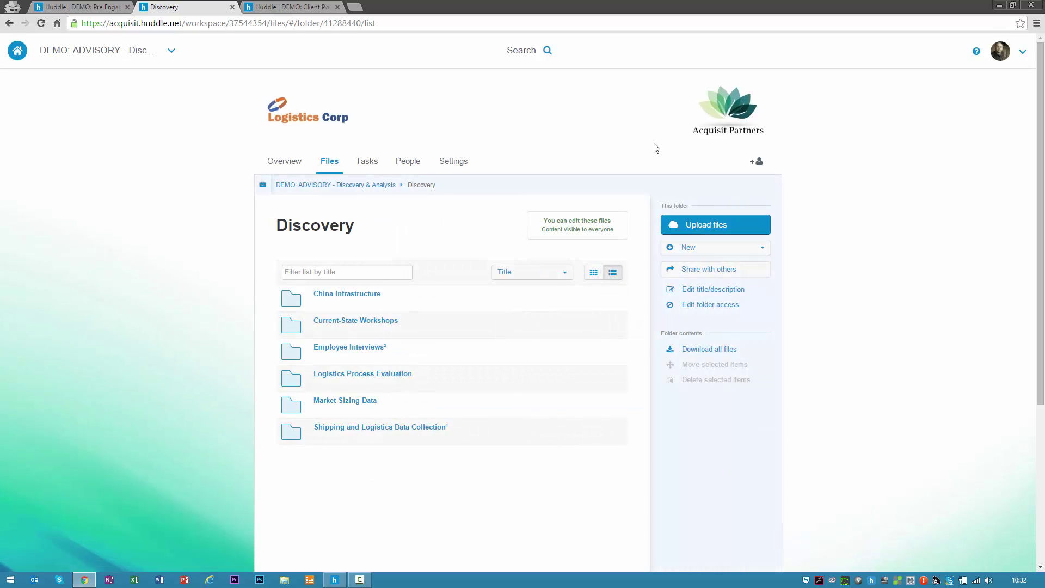
Open the Logistics Supplier Scorecard from the Shipping and Logistics Data Collection folder in Excel, locked for editing
{"action": "left_click", "coordinate": [334, 429]}
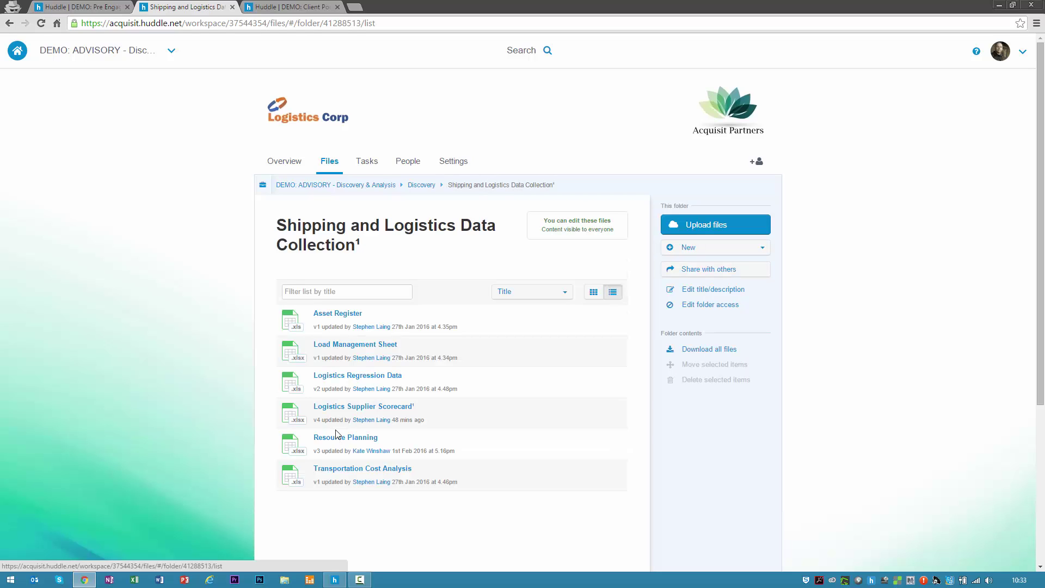
{"action": "left_click", "coordinate": [368, 412]}
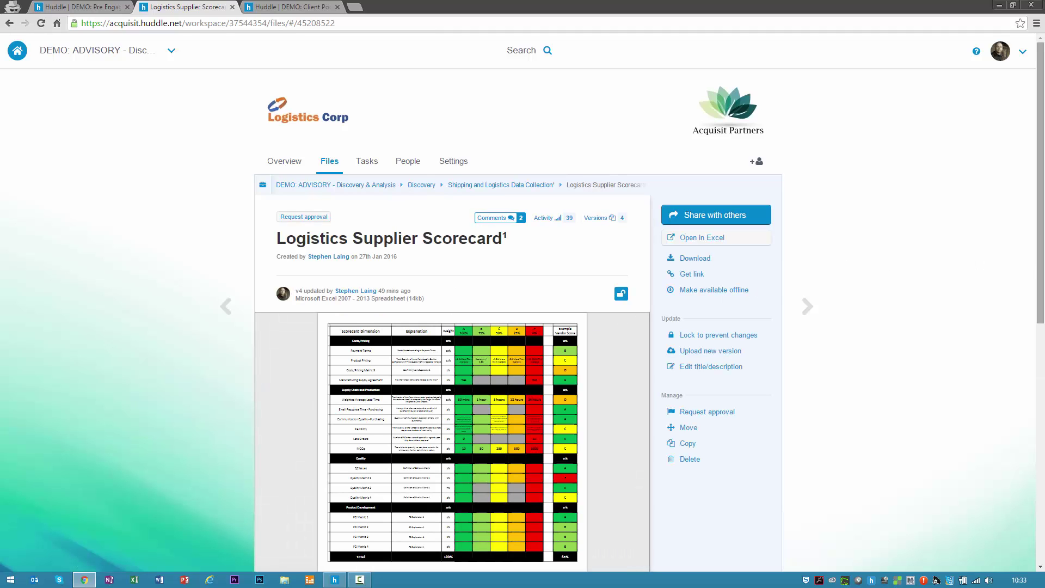
{"action": "left_click_drag", "start_coordinate": [1042, 274], "coordinate": [1041, 318]}
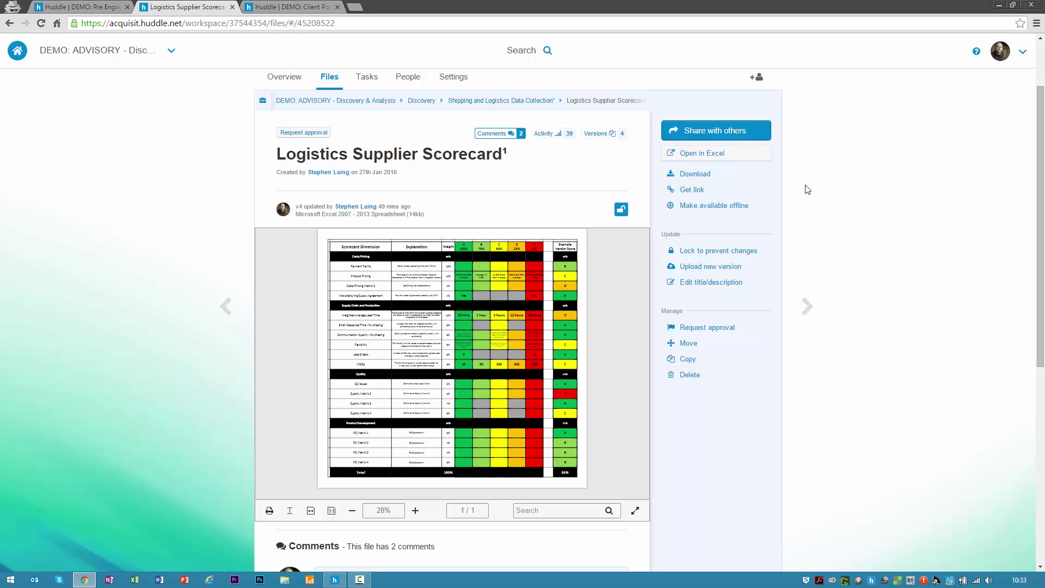
{"action": "left_click", "coordinate": [760, 155]}
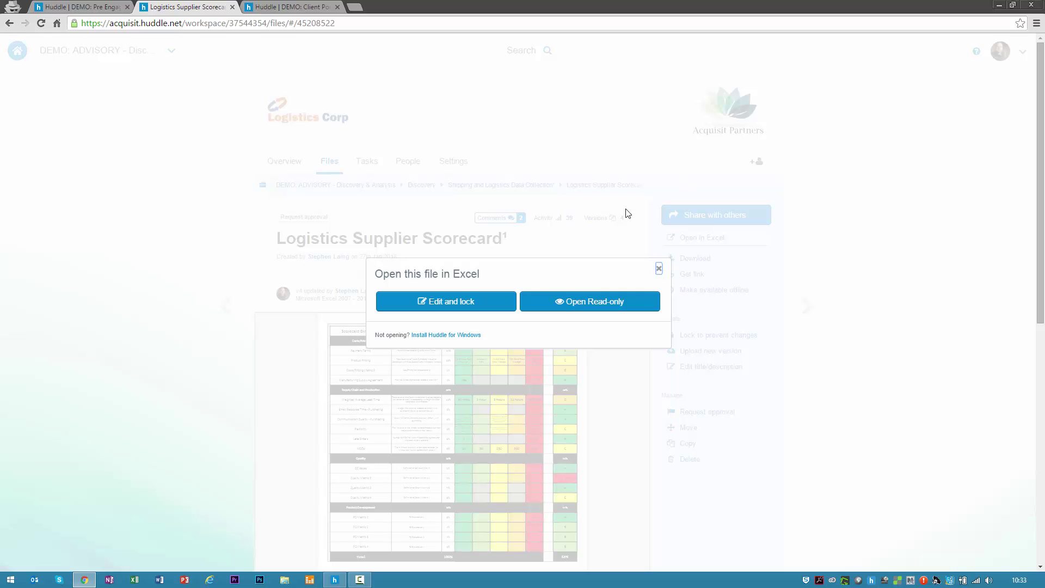
{"action": "left_click", "coordinate": [479, 305]}
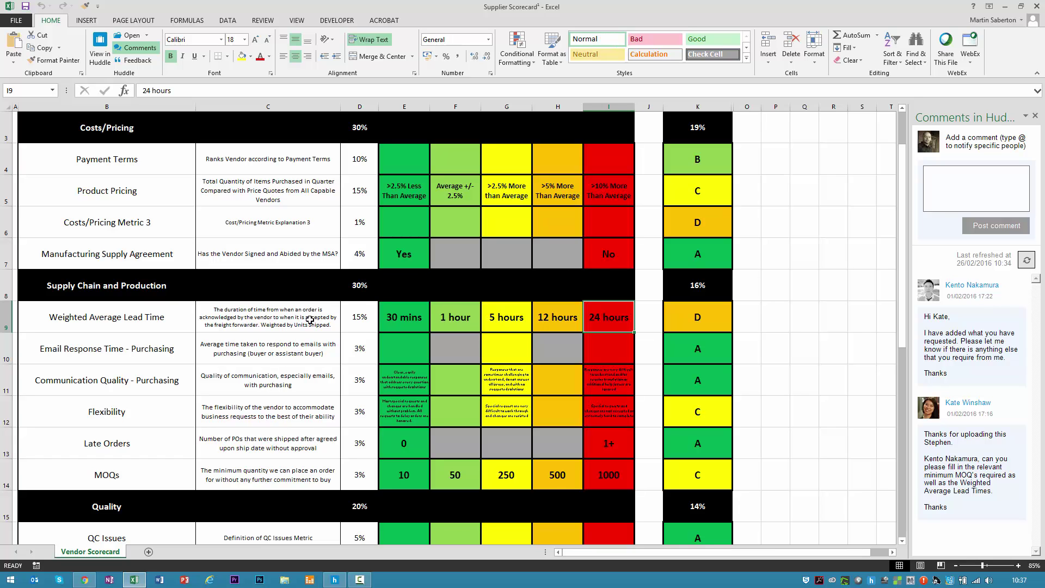
Colour the text of the Supply Chain and Production explanations in cells C9:C14 red and save the workbook
{"action": "left_click_drag", "start_coordinate": [293, 323], "coordinate": [276, 472]}
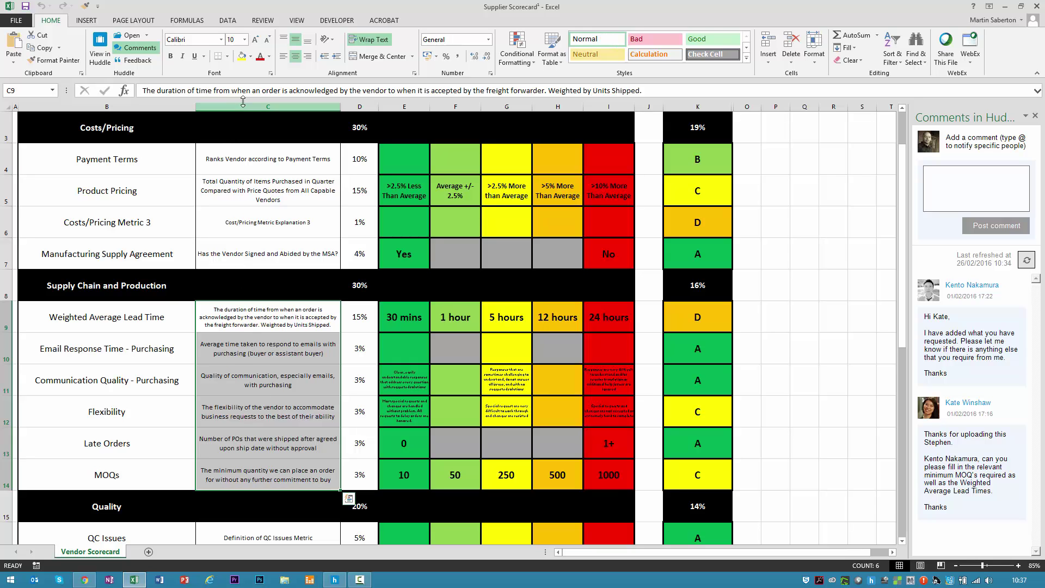
{"action": "left_click", "coordinate": [261, 57]}
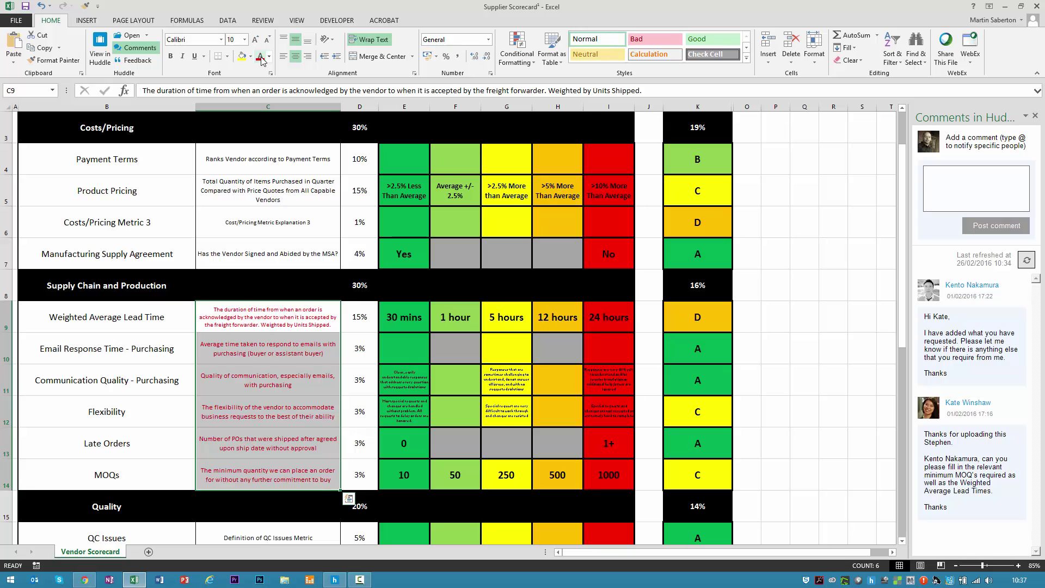
{"action": "left_click", "coordinate": [26, 8]}
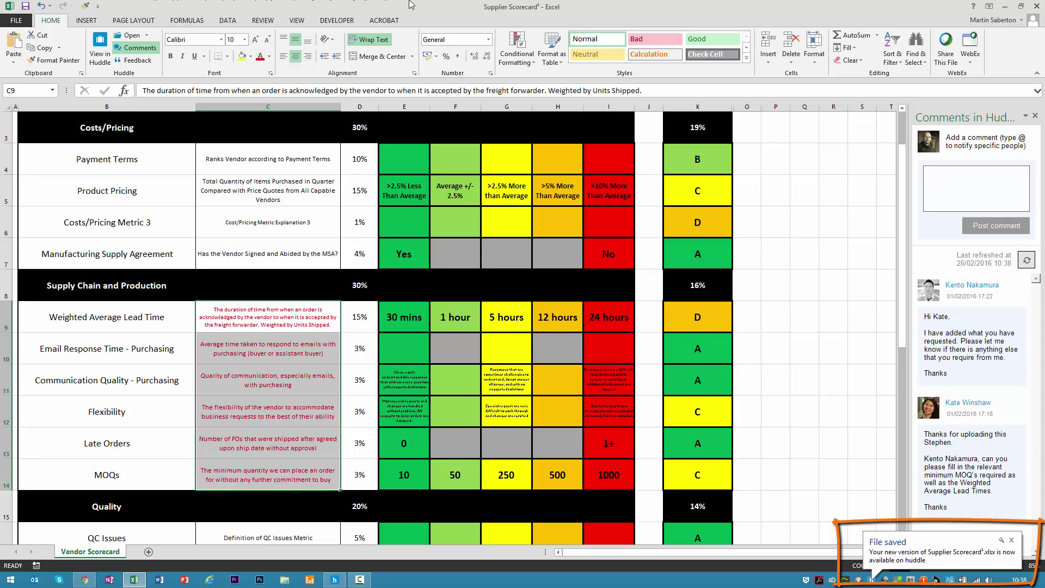
Post a Huddle comment mentioning the Acquisit Senior Manager with the text "Please can you review the definitions highlighted in red?"
{"action": "left_click", "coordinate": [957, 187]}
{"action": "type", "text": "@ka"}
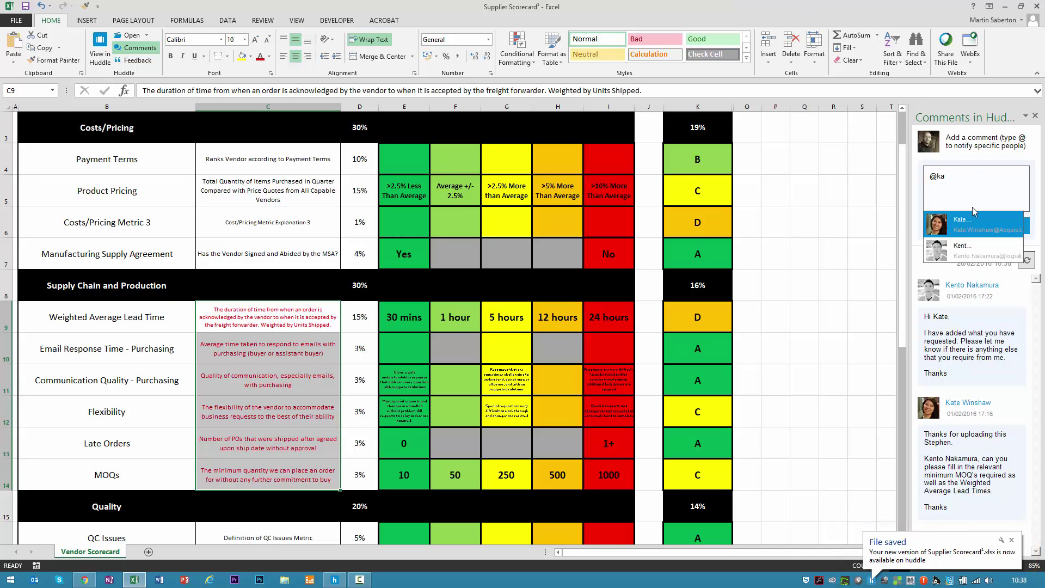
{"action": "left_click", "coordinate": [974, 224]}
{"action": "type", "text": "Please can y"}
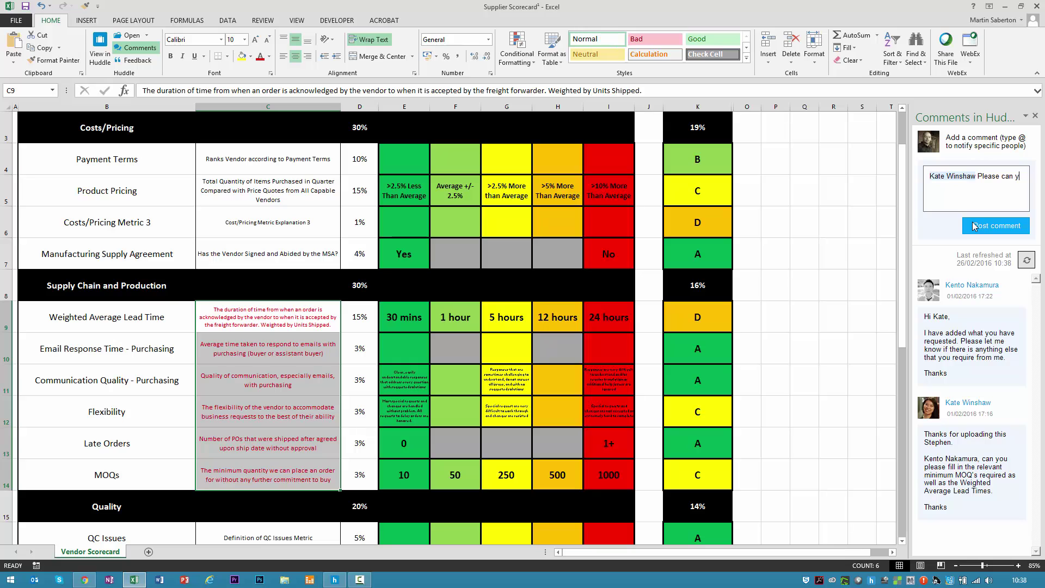
{"action": "type", "text": "ou review the definitions highlighted in red?"}
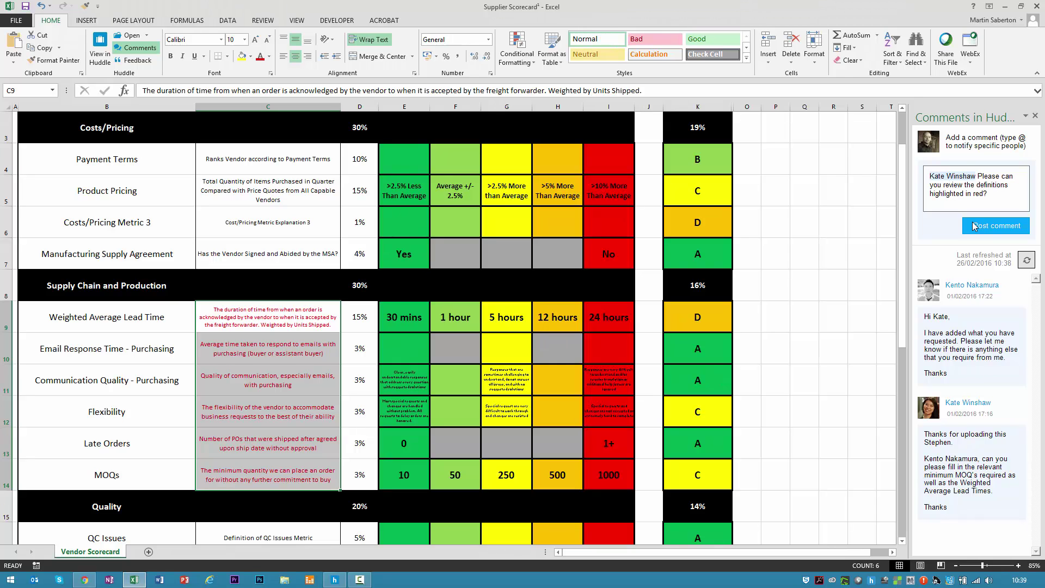
{"action": "left_click", "coordinate": [986, 226]}
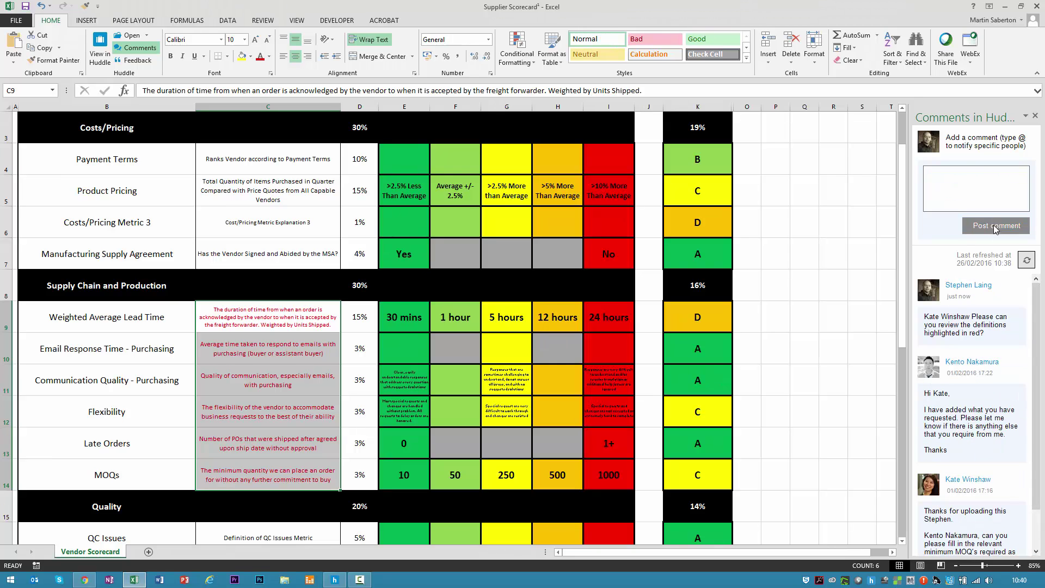
Switch back to Huddle in the browser, unlock the scorecard file and show its version history
{"action": "left_click", "coordinate": [84, 580]}
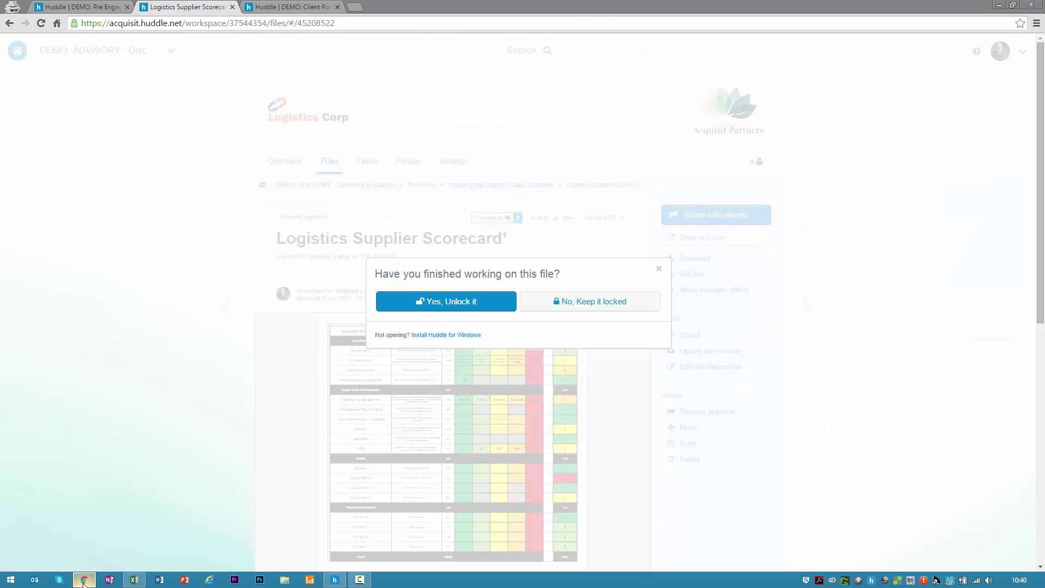
{"action": "left_click", "coordinate": [456, 303]}
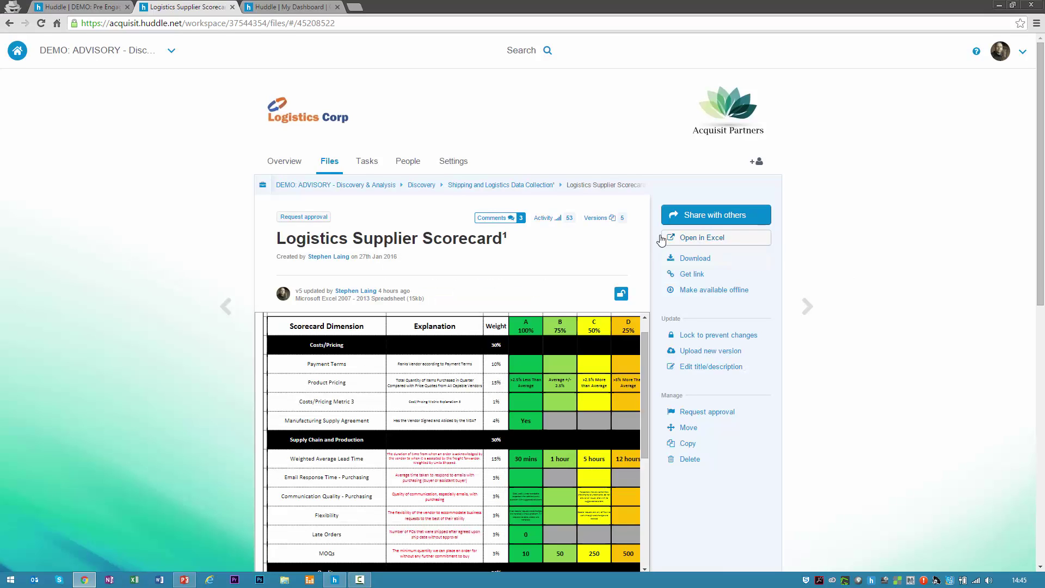
{"action": "left_click", "coordinate": [602, 217]}
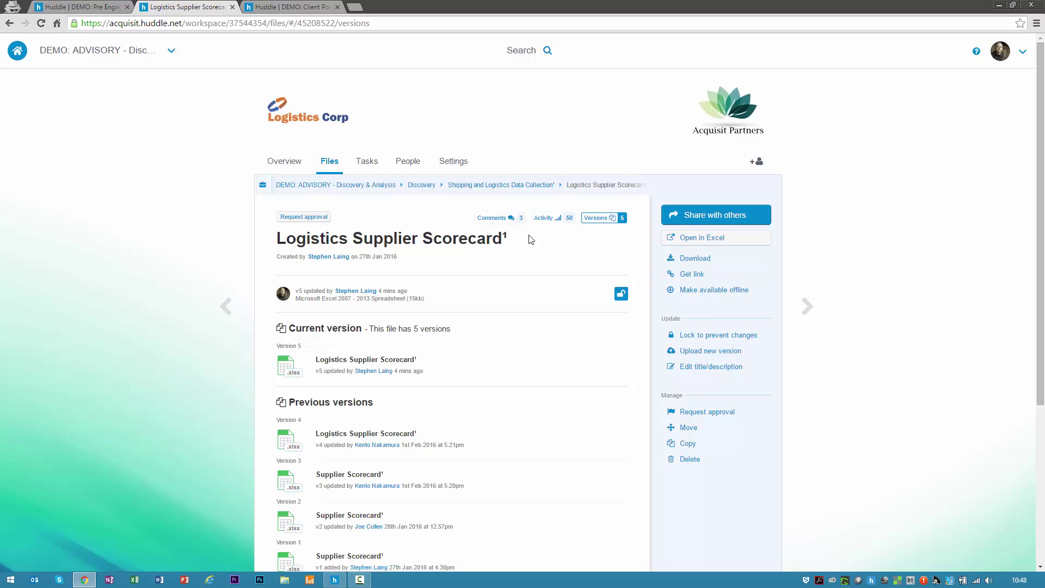
Filter the scorecard's activity log to viewed actions by the last team member listed
{"action": "left_click", "coordinate": [543, 219]}
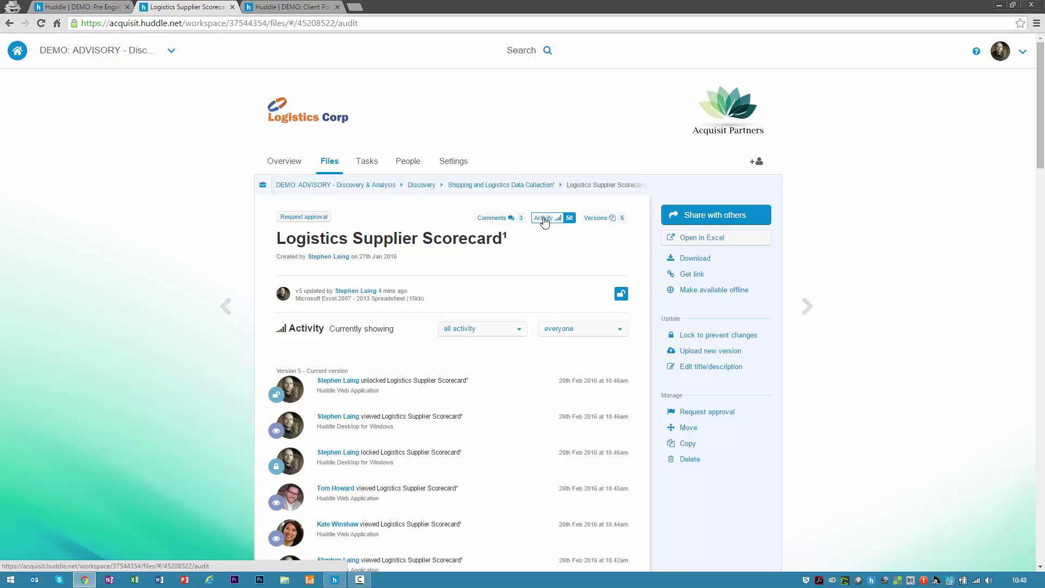
{"action": "left_click", "coordinate": [495, 333]}
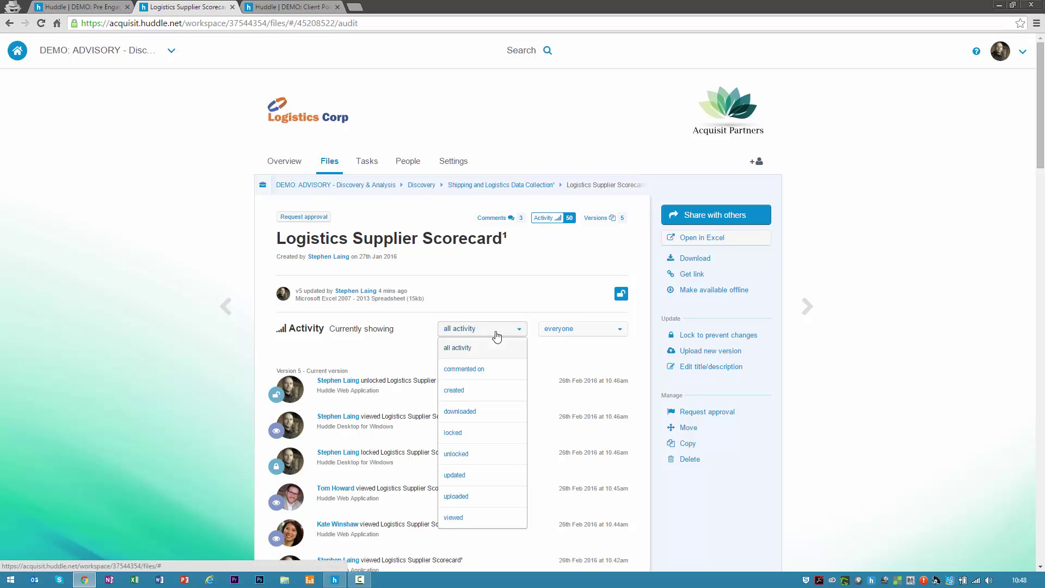
{"action": "left_click", "coordinate": [478, 521]}
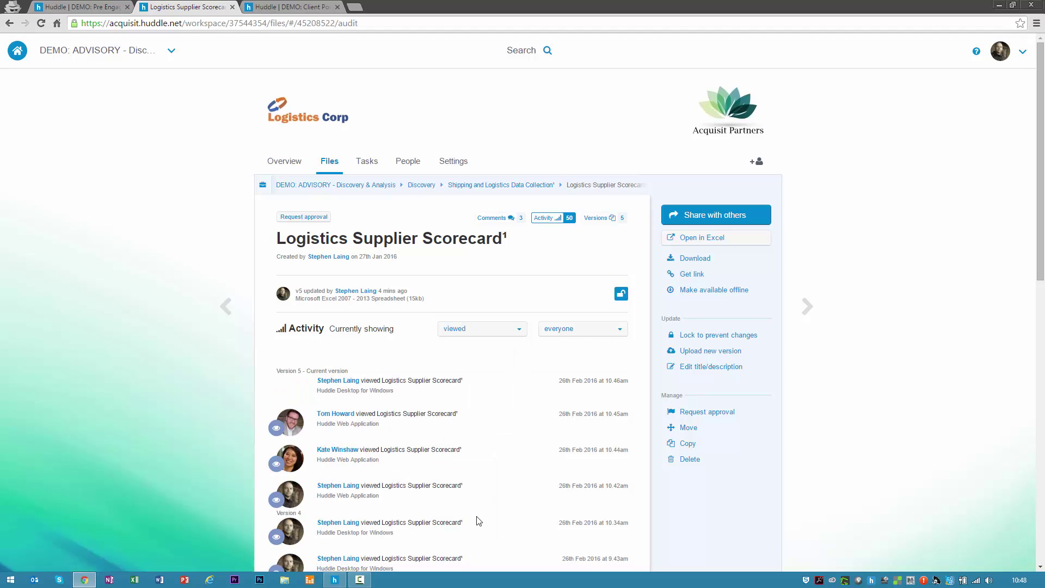
{"action": "left_click", "coordinate": [580, 335]}
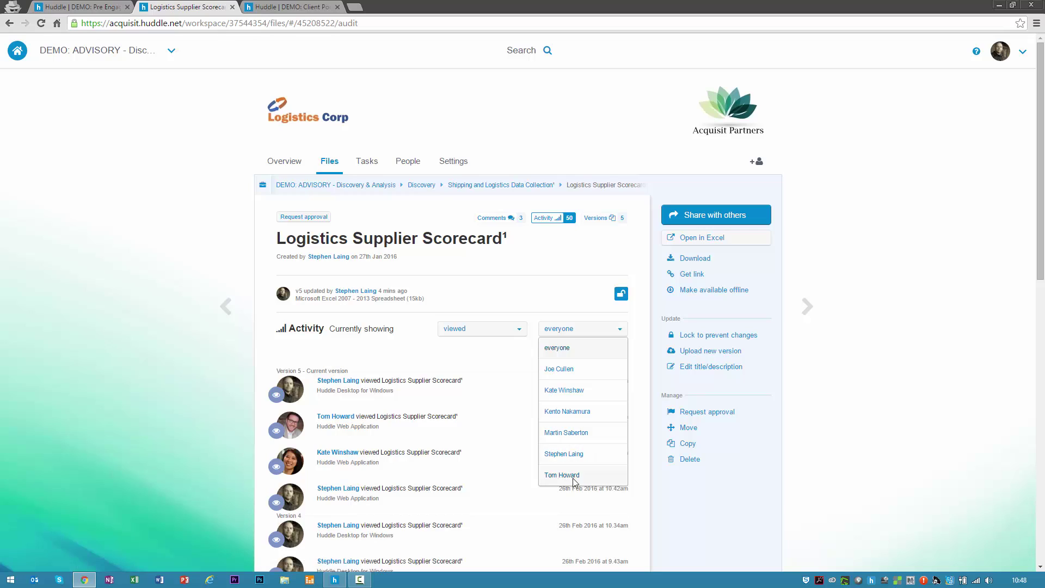
{"action": "left_click", "coordinate": [566, 475]}
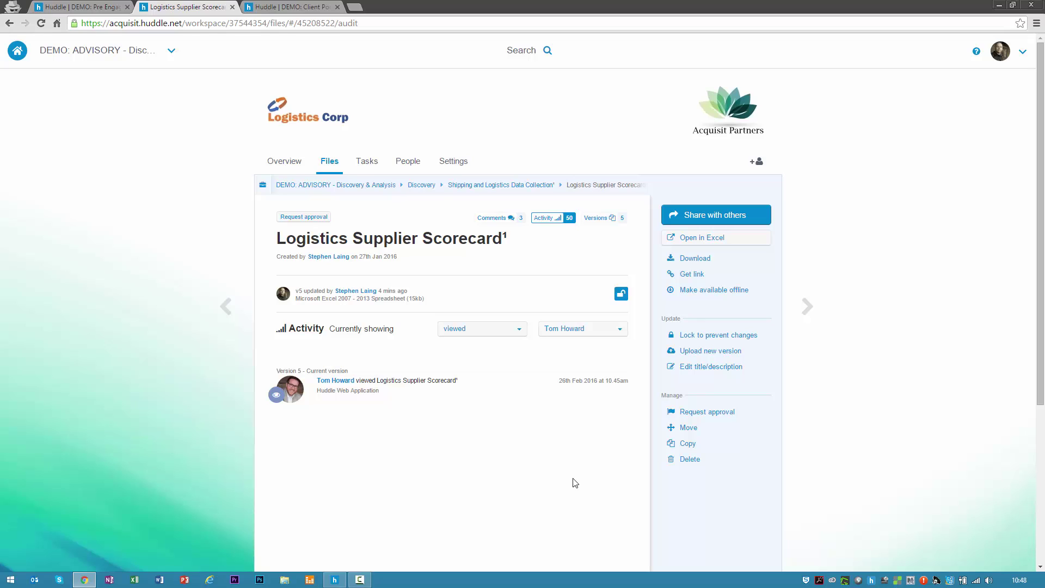
Upload the four interview documents from the desktop Interviews folder to the Employee Interviews folder under Discovery
{"action": "left_click", "coordinate": [419, 186]}
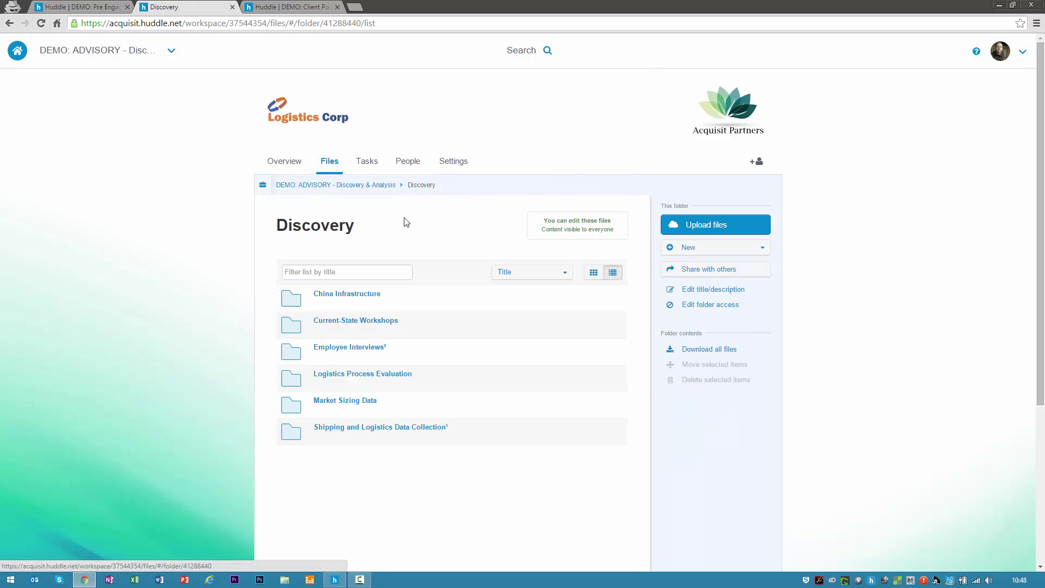
{"action": "left_click", "coordinate": [375, 353]}
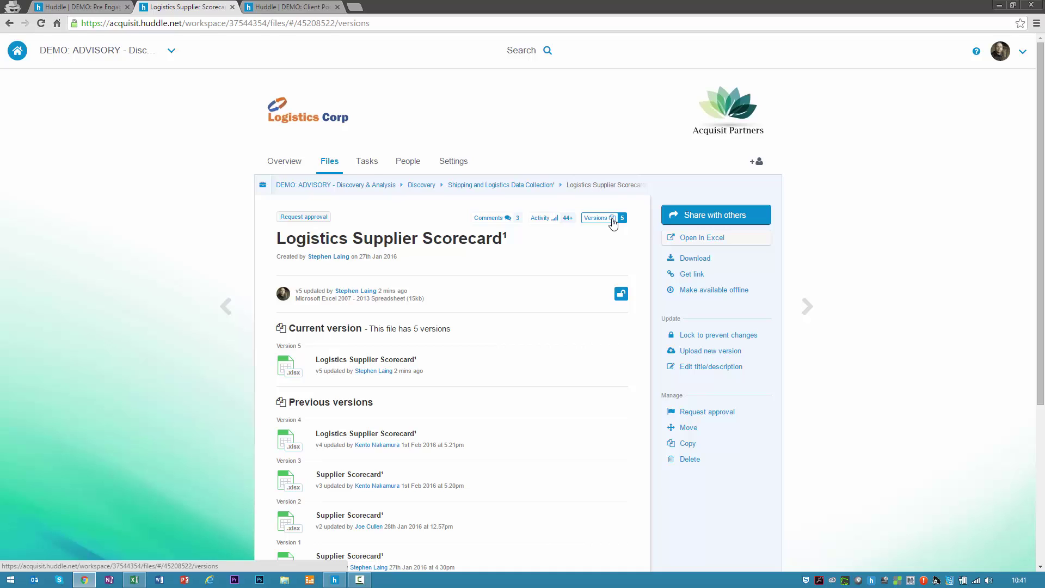
{"action": "left_click", "coordinate": [608, 223]}
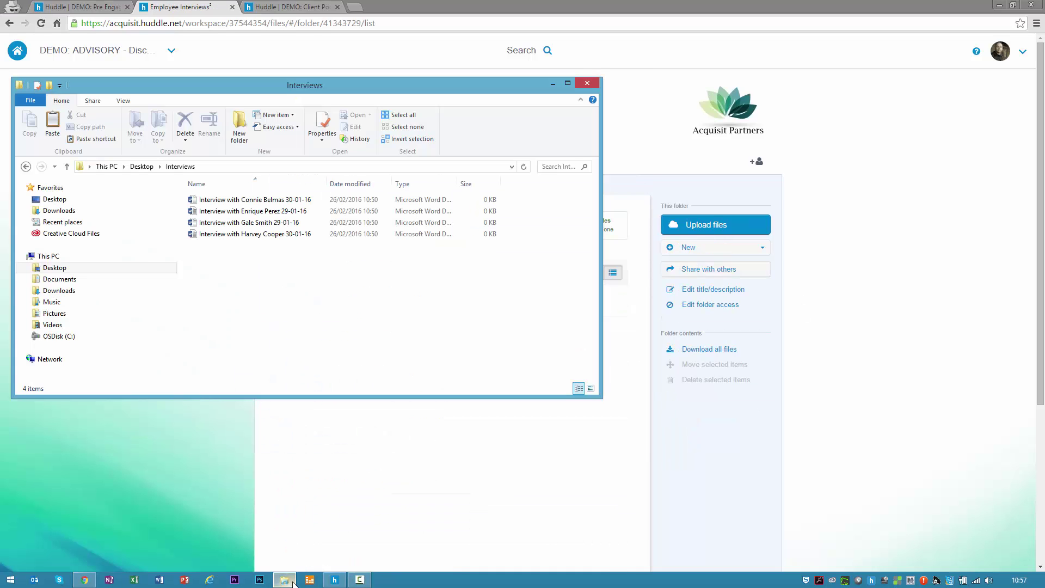
{"action": "left_click_drag", "start_coordinate": [276, 287], "coordinate": [235, 196]}
{"action": "left_click_drag", "start_coordinate": [227, 238], "coordinate": [433, 462]}
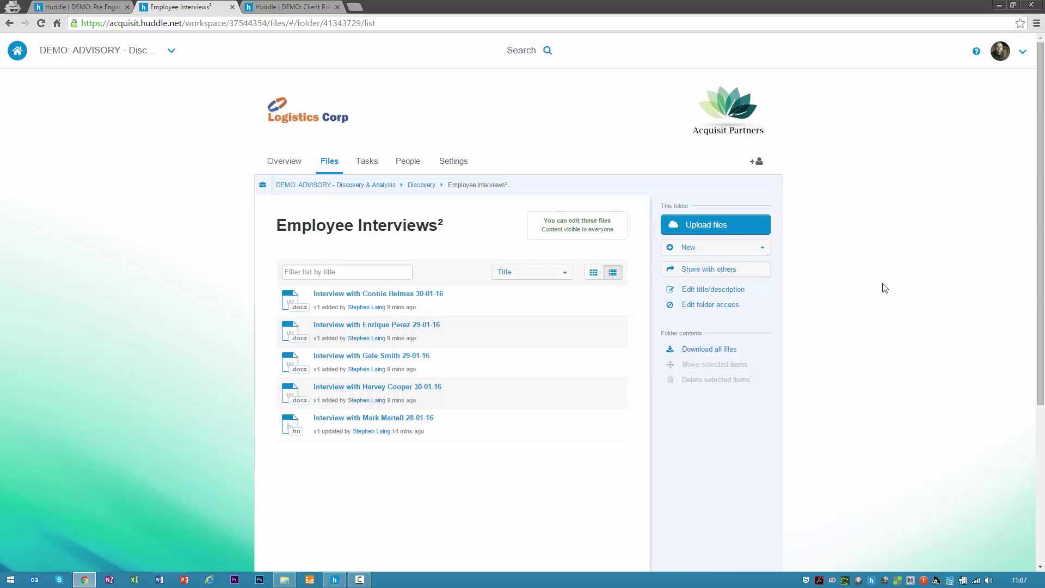
Open the Final Recommendations Presentation in Production > Presentation > Final Version and review its preview and comments
{"action": "left_click", "coordinate": [382, 188]}
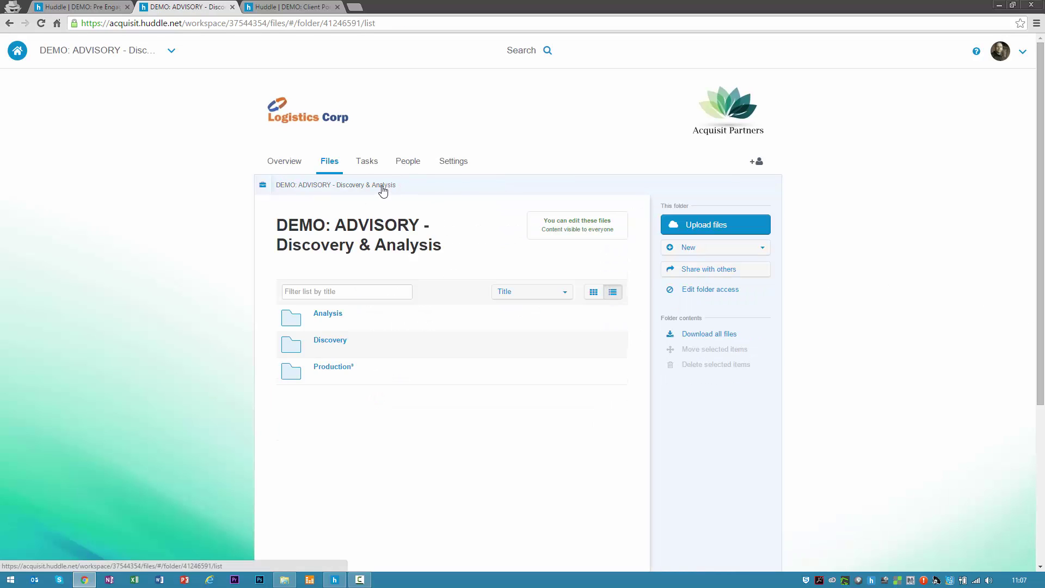
{"action": "left_click", "coordinate": [332, 368]}
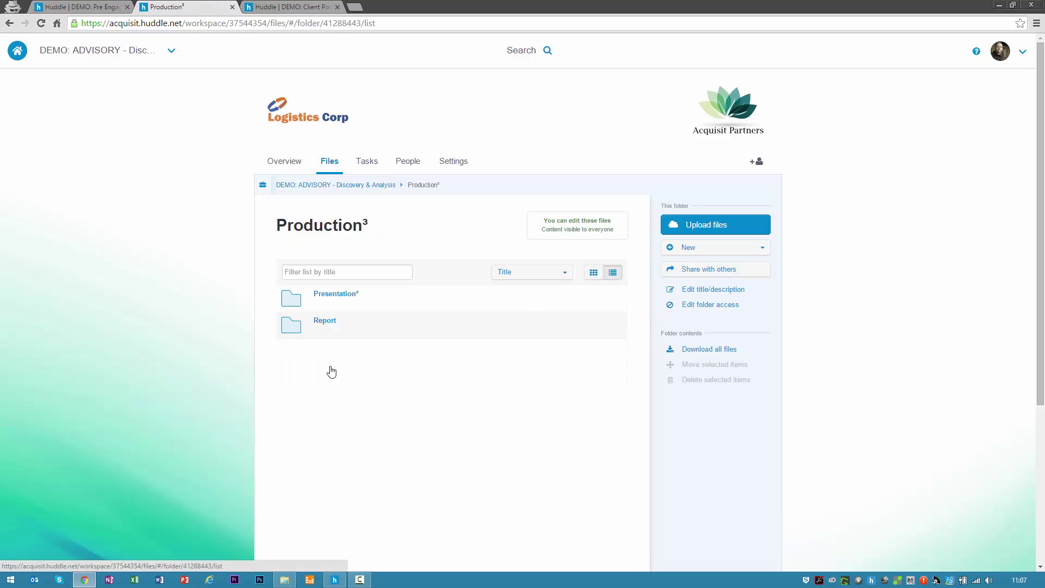
{"action": "left_click", "coordinate": [342, 295]}
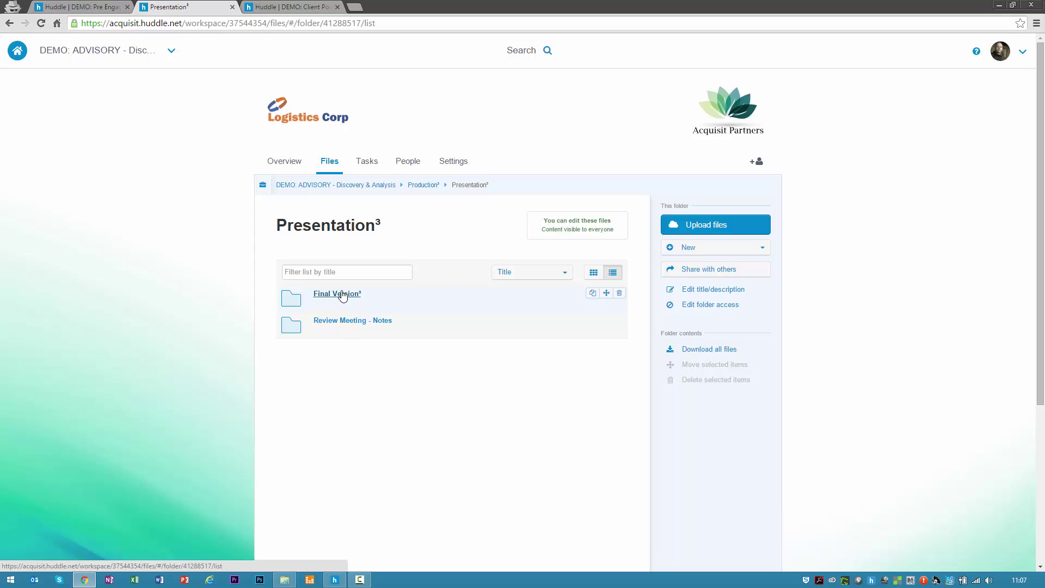
{"action": "left_click", "coordinate": [341, 295]}
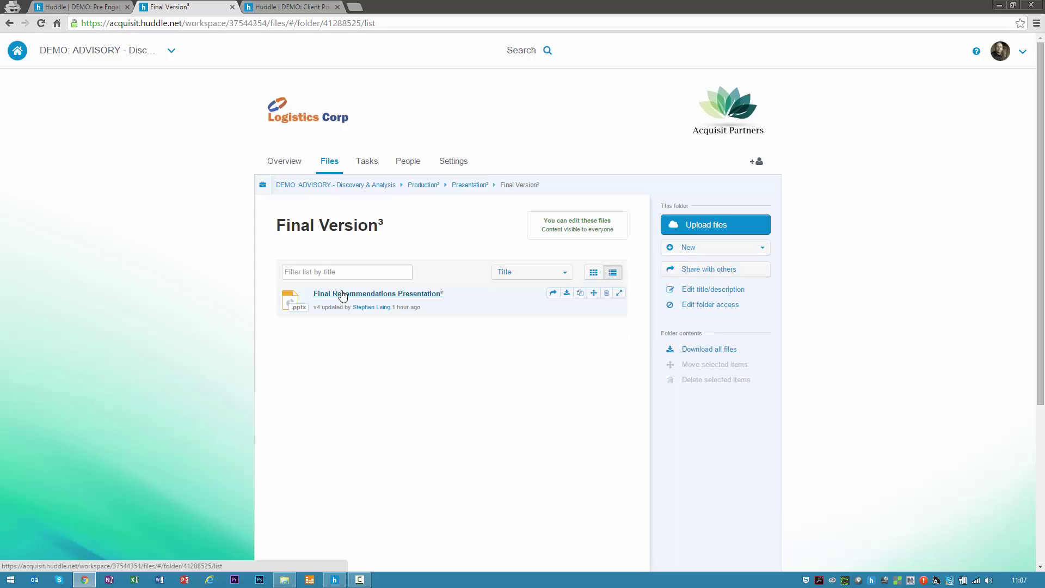
{"action": "left_click", "coordinate": [342, 295]}
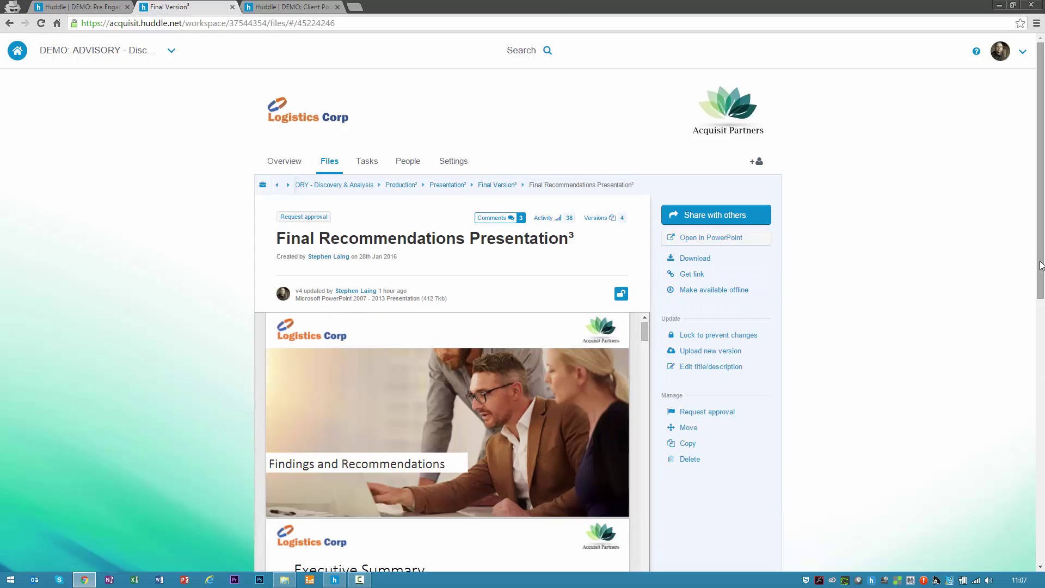
{"action": "scroll", "coordinate": [1041, 266], "scroll_direction": "down", "scroll_amount": 2}
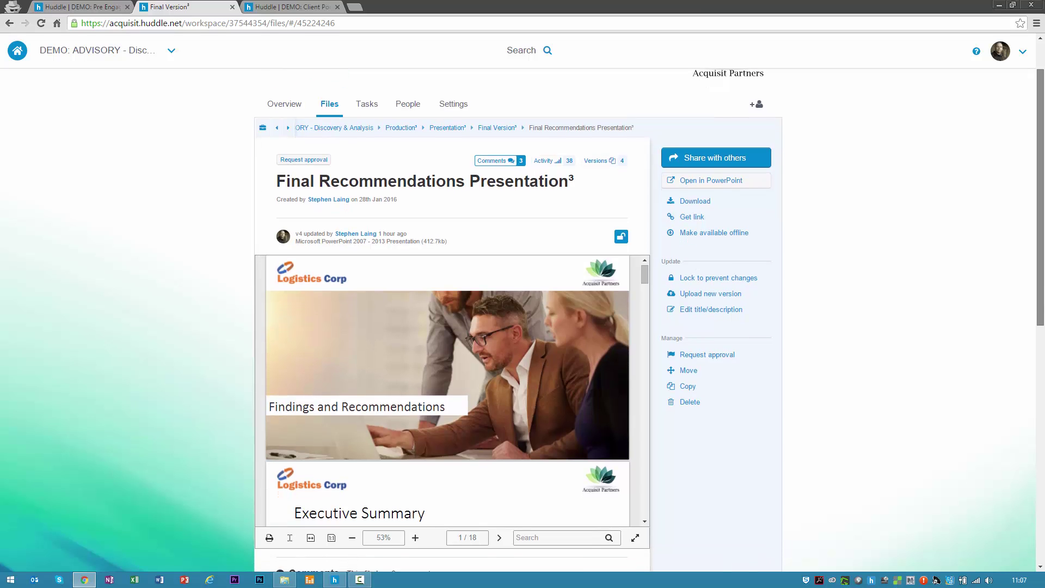
{"action": "scroll", "coordinate": [1043, 338], "scroll_direction": "down", "scroll_amount": 3}
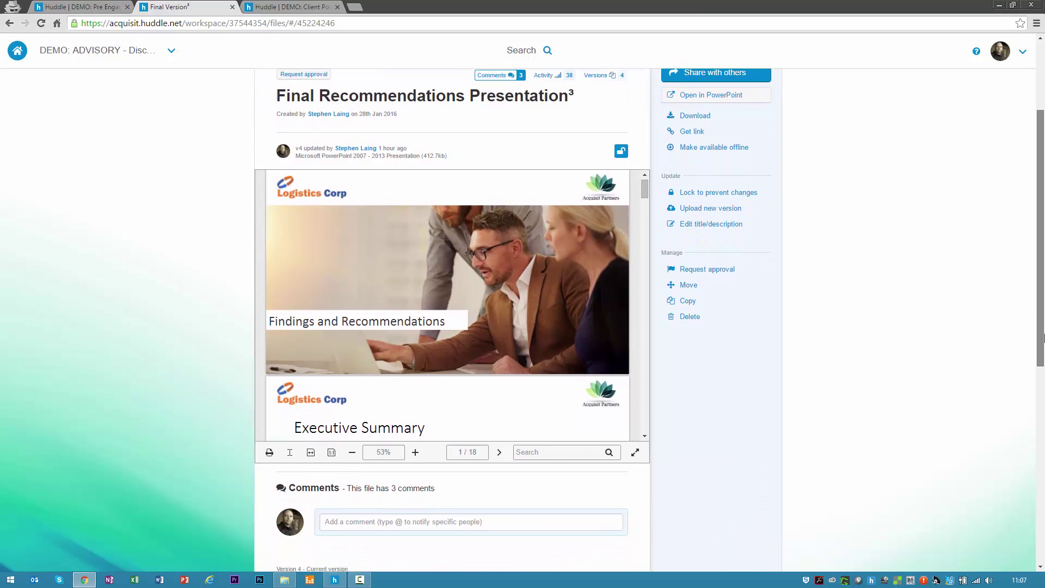
{"action": "left_click_drag", "start_coordinate": [1043, 337], "coordinate": [1042, 380]}
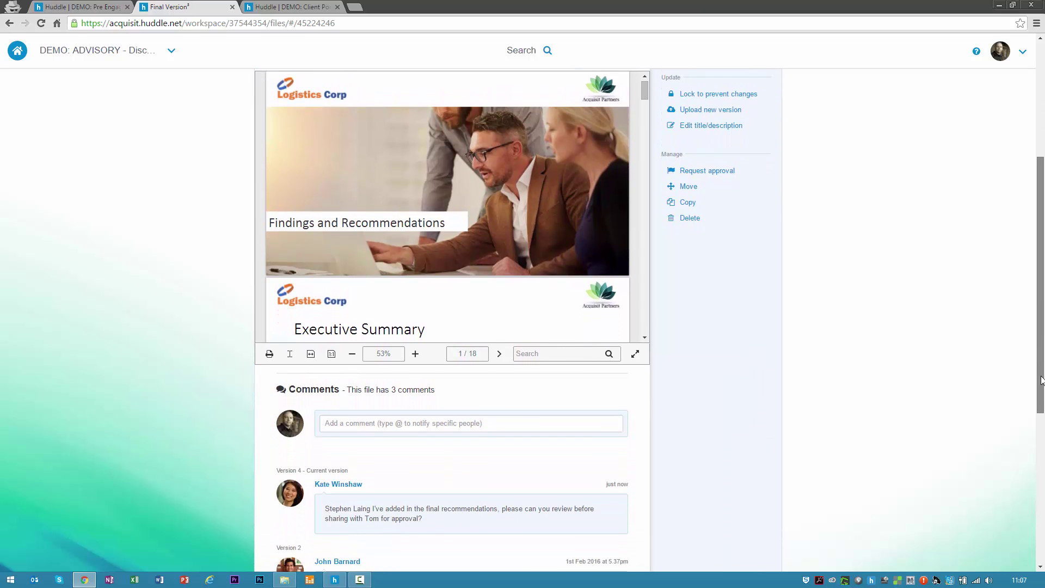
Start an approval request for the presentation, adding the Acquisit approver and the private message "Please can you review before we share with the client"
{"action": "left_click", "coordinate": [742, 173]}
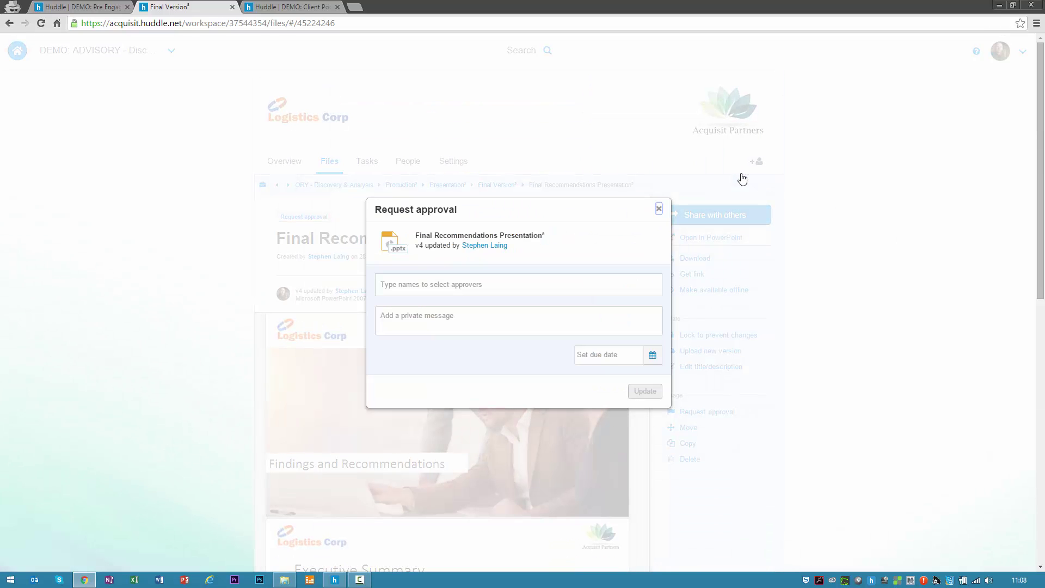
{"action": "left_click", "coordinate": [528, 289]}
{"action": "type", "text": "tom"}
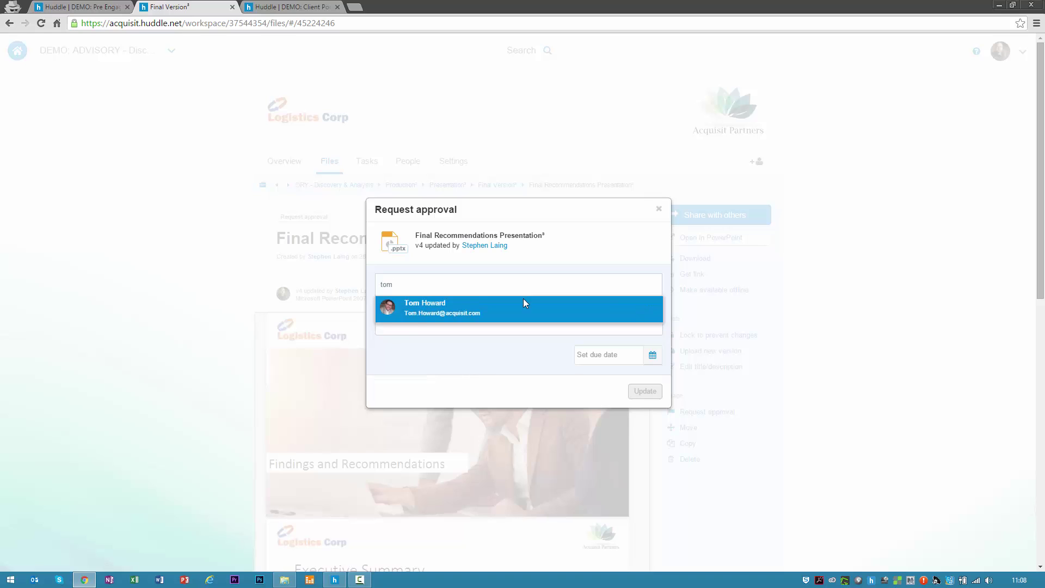
{"action": "left_click", "coordinate": [524, 299]}
{"action": "left_click", "coordinate": [509, 336]}
{"action": "type", "text": "Please can you review before we share with the client"}
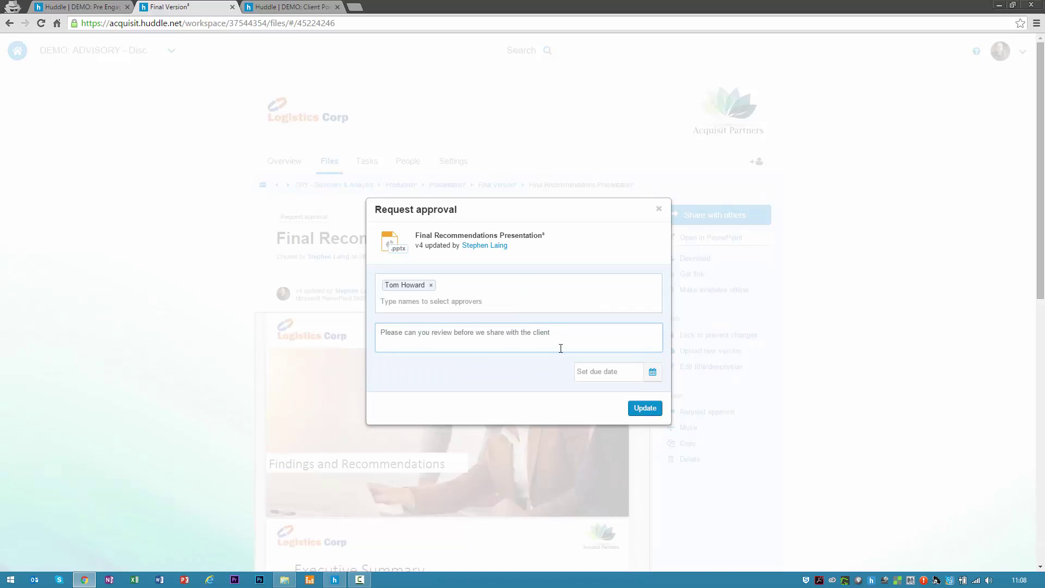
Submit the approval request with a due date of 29th Feb 2016 and make the presentation available offline
{"action": "left_click", "coordinate": [653, 372]}
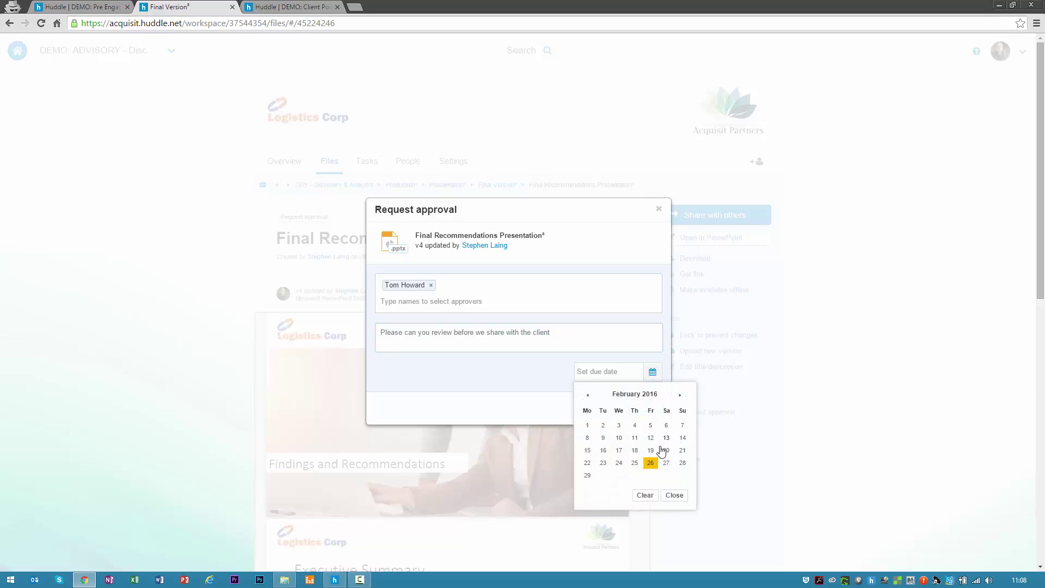
{"action": "left_click", "coordinate": [588, 475]}
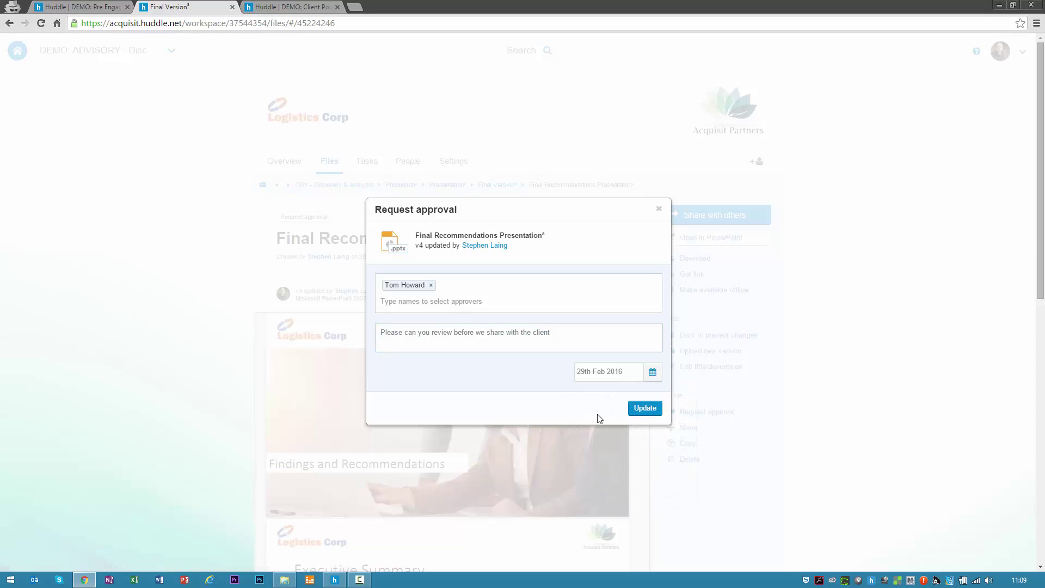
{"action": "left_click", "coordinate": [646, 409]}
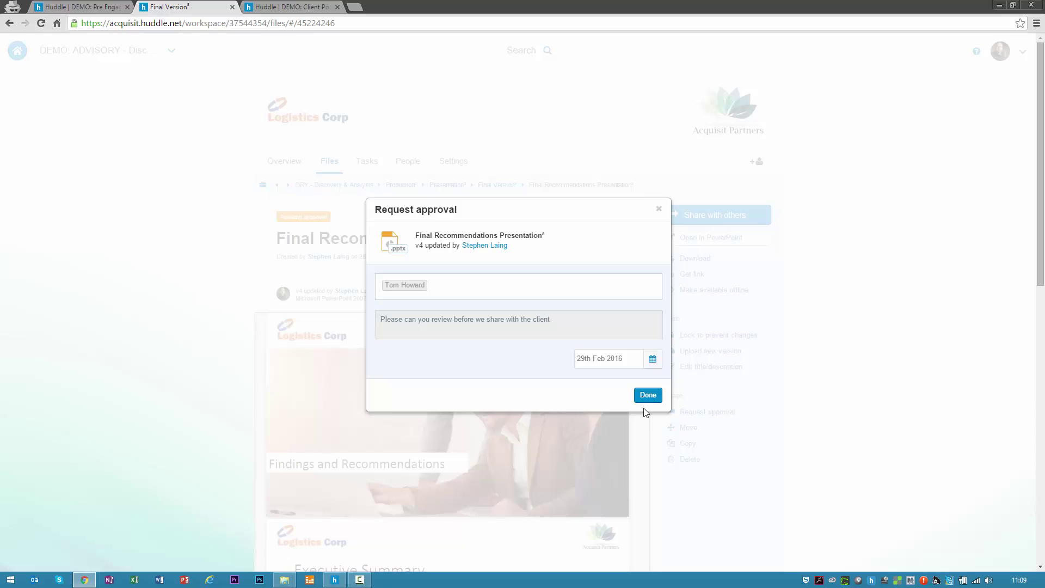
{"action": "left_click", "coordinate": [649, 396]}
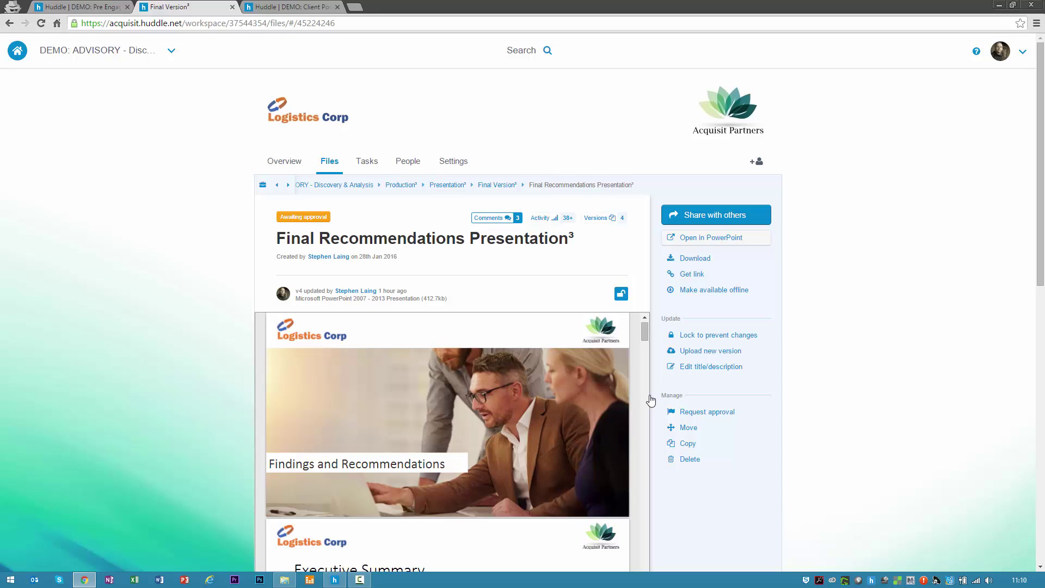
{"action": "left_click", "coordinate": [698, 294]}
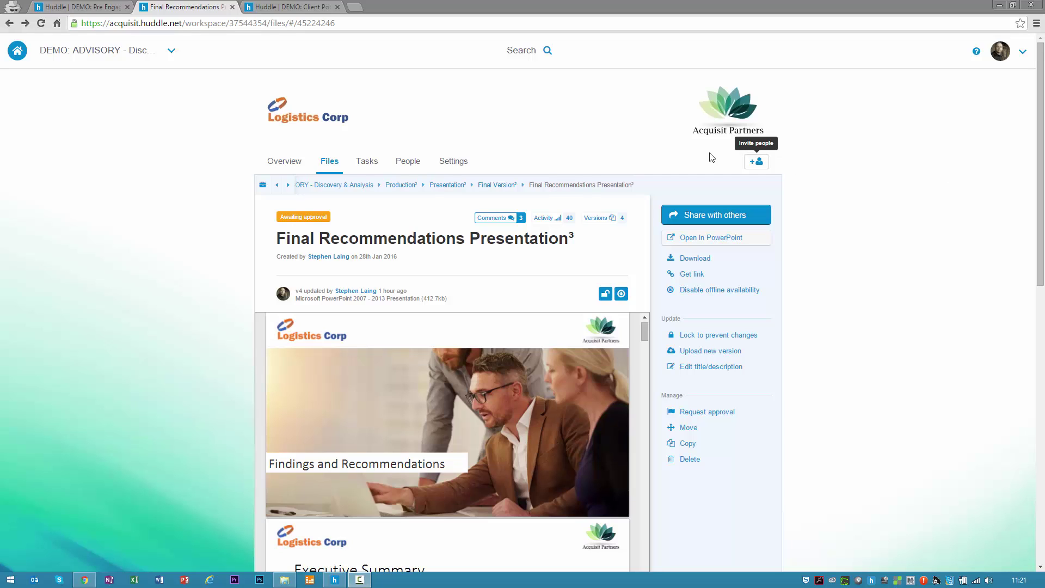
Filter the workspace's tasks to the Discovery phase and expand the details of the "Complete China infrastructure review" task
{"action": "left_click", "coordinate": [360, 163]}
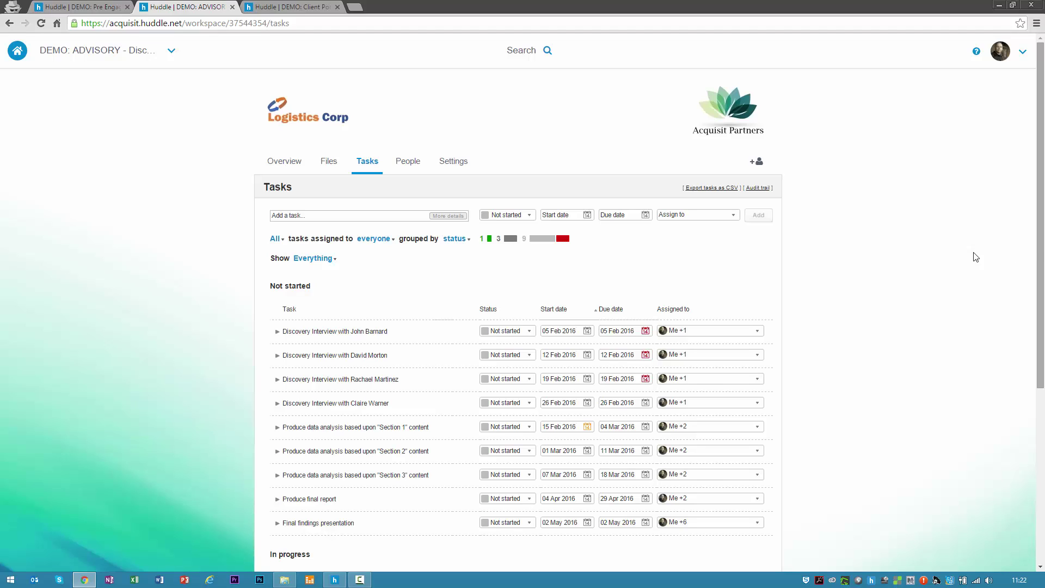
{"action": "left_click", "coordinate": [325, 263]}
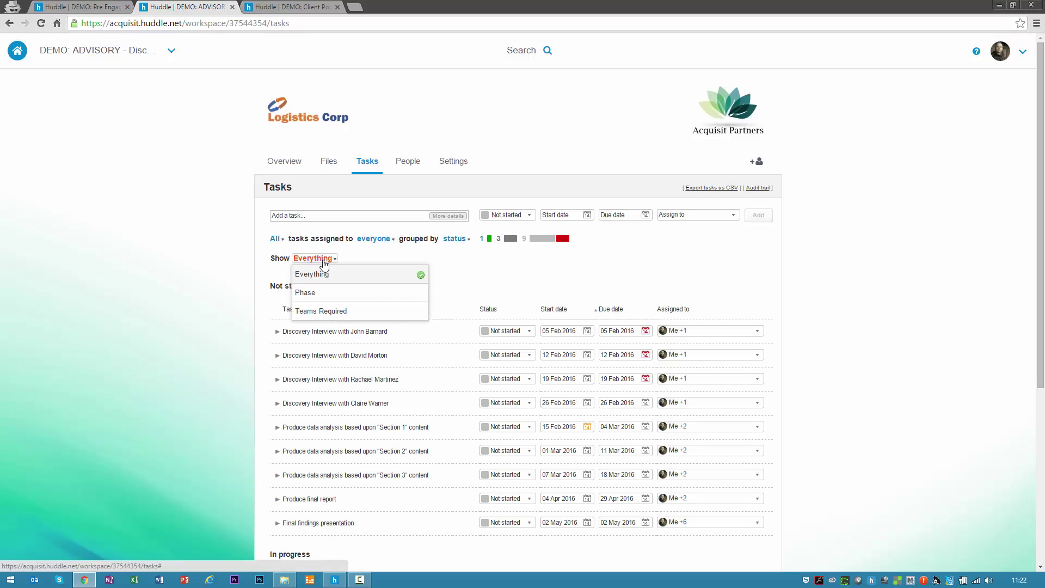
{"action": "left_click", "coordinate": [329, 292]}
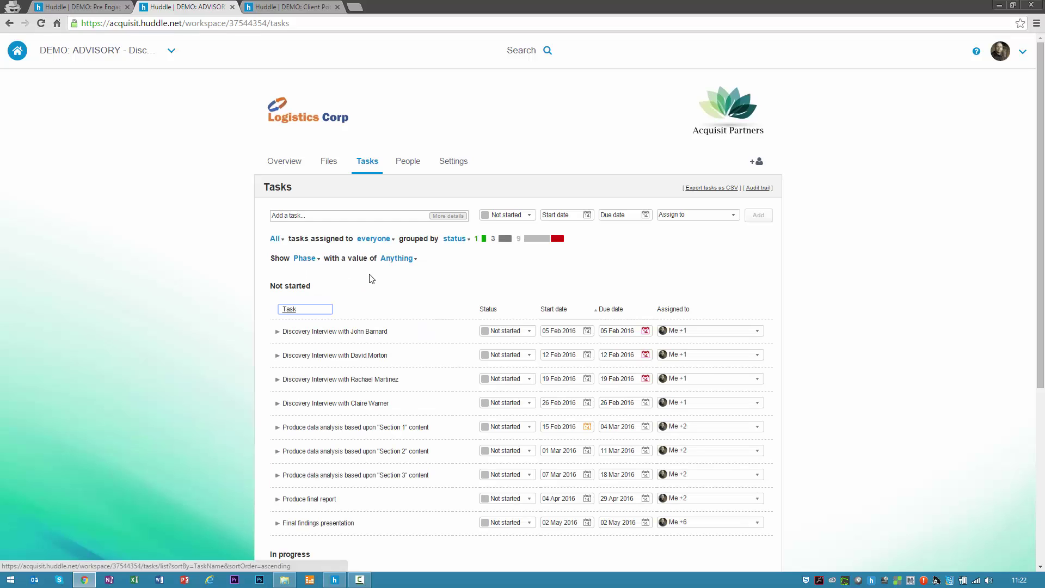
{"action": "left_click", "coordinate": [394, 259]}
{"action": "left_click", "coordinate": [407, 314]}
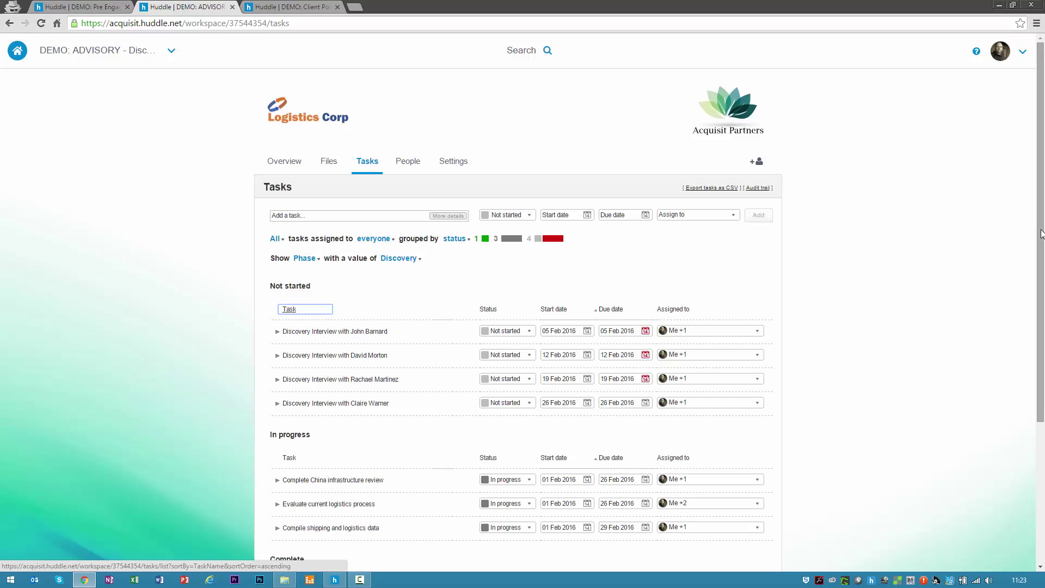
{"action": "left_click_drag", "start_coordinate": [1040, 249], "coordinate": [1041, 335]}
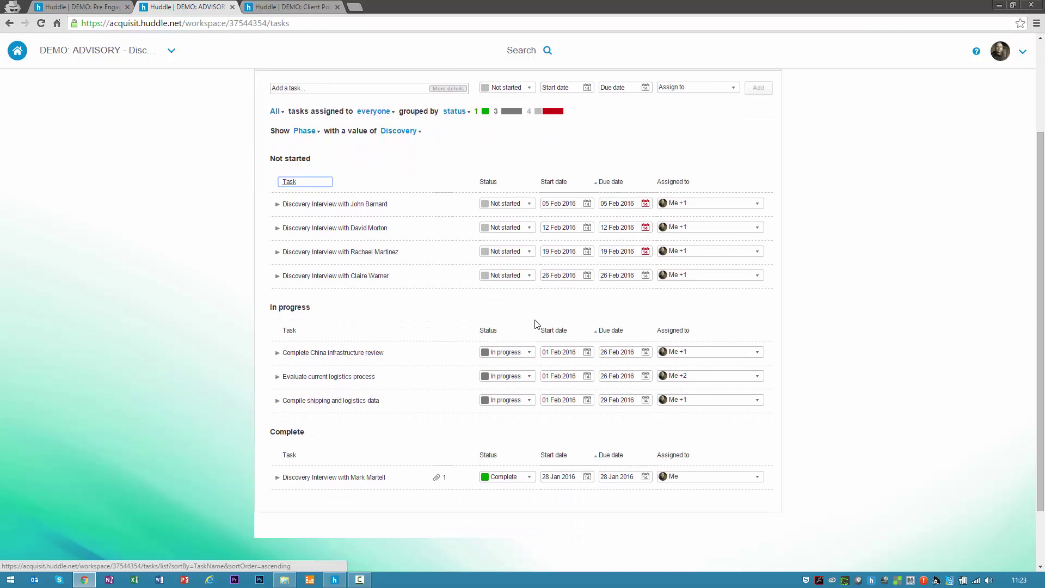
{"action": "left_click", "coordinate": [281, 355]}
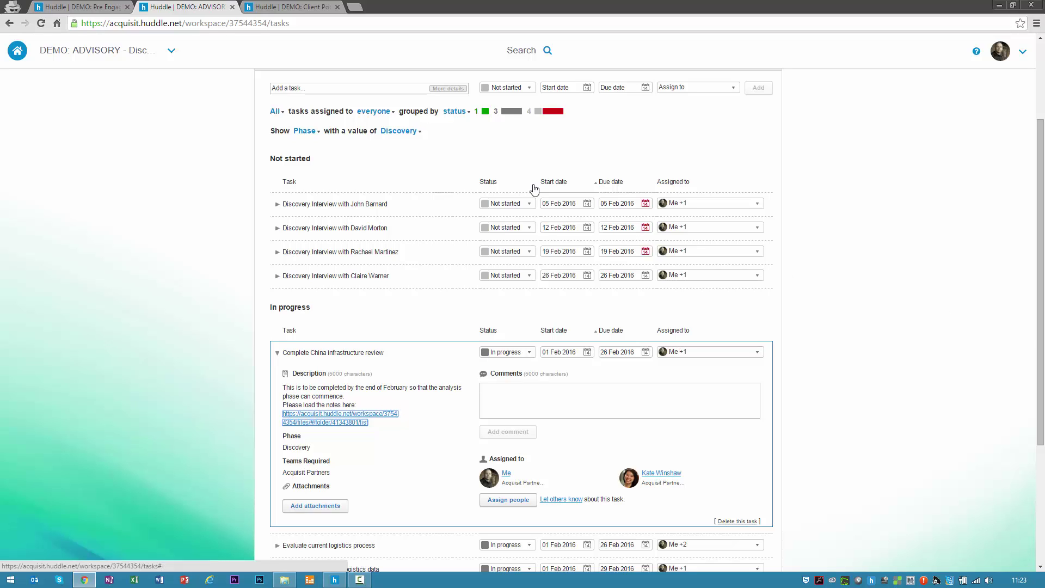
View the DEMO: Client Portal workspace overview, return to the personal dashboard and open the workspace chooser
{"action": "left_click", "coordinate": [313, 7]}
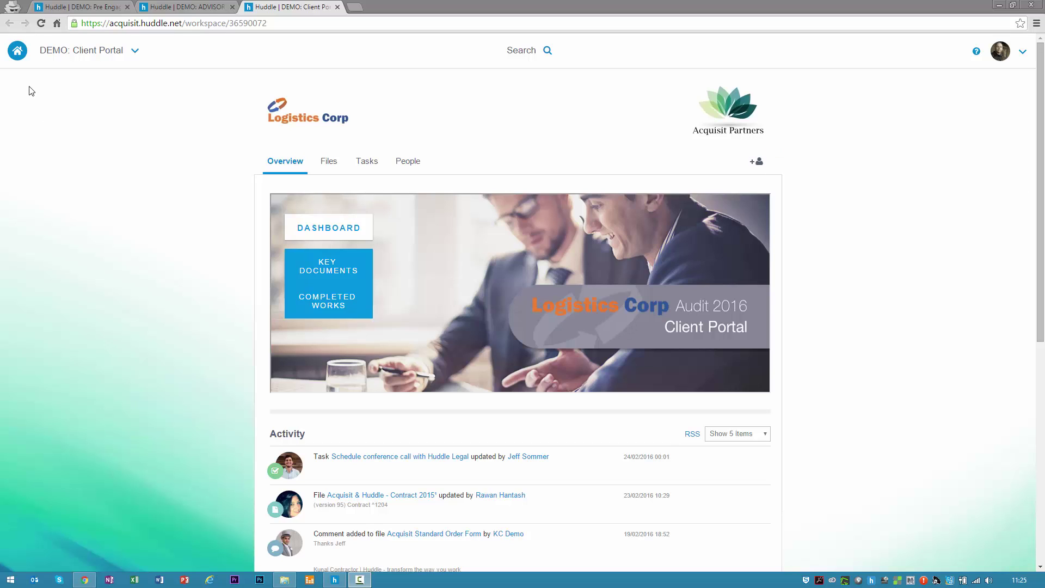
{"action": "left_click", "coordinate": [17, 50]}
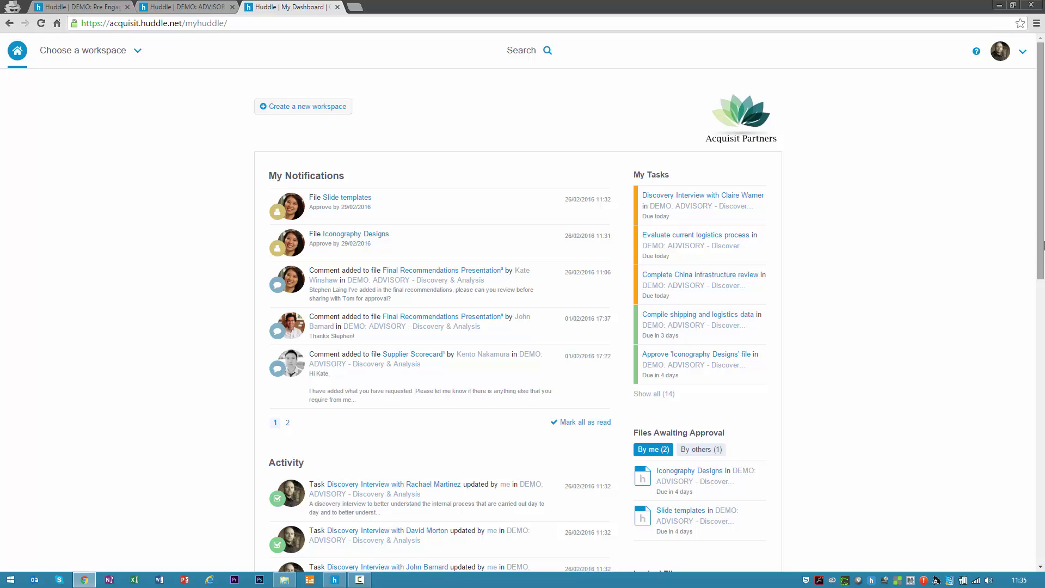
{"action": "left_click", "coordinate": [87, 56]}
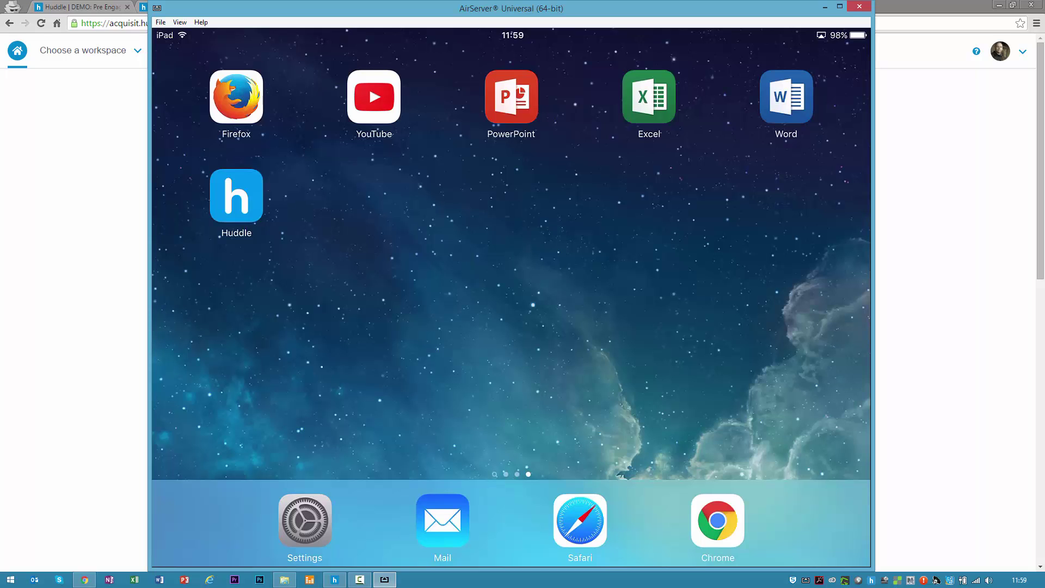
Open the Huddle app on the mirrored iPad and look through the activity, notifications and assigned tasks
{"action": "left_click", "coordinate": [236, 196]}
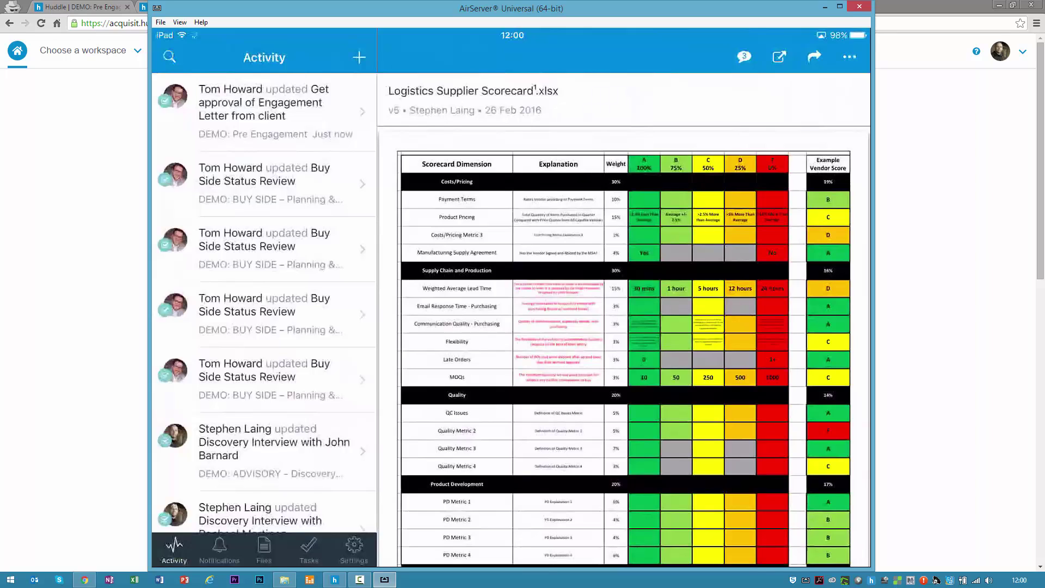
{"action": "scroll", "coordinate": [265, 302], "scroll_direction": "down", "scroll_amount": 2}
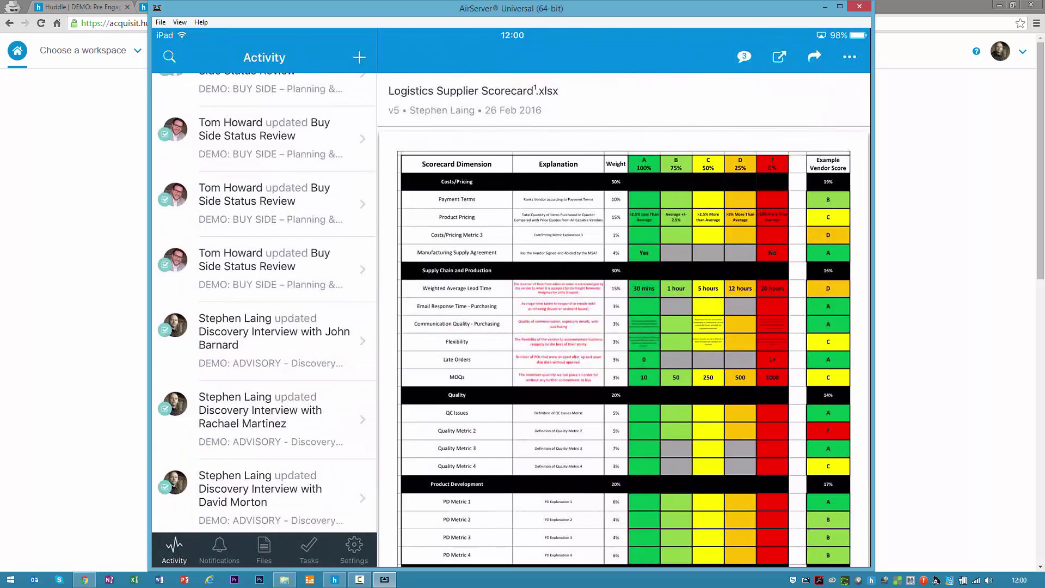
{"action": "left_click", "coordinate": [219, 550]}
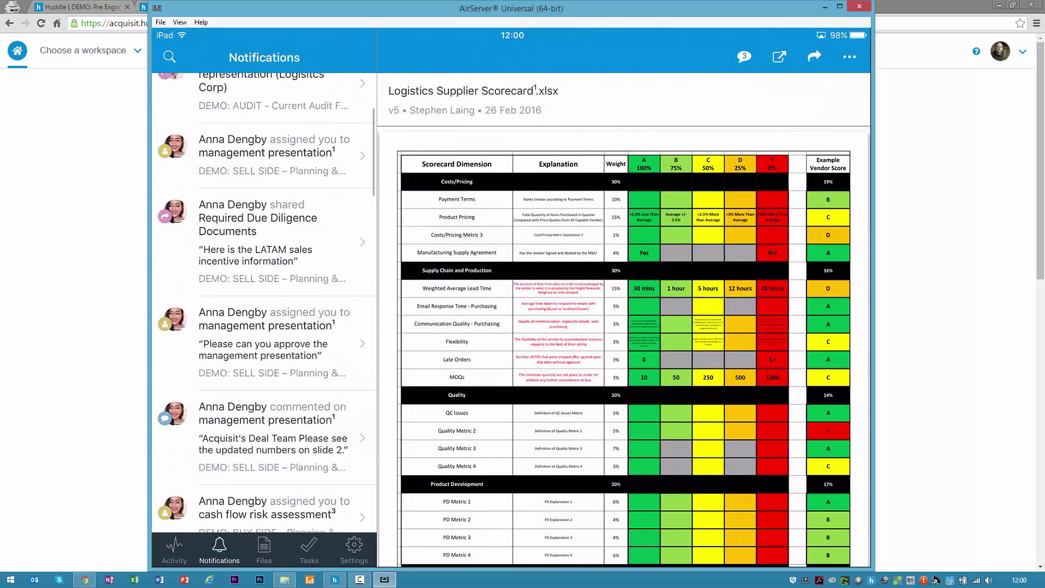
{"action": "scroll", "coordinate": [264, 302], "scroll_direction": "up", "scroll_amount": 3}
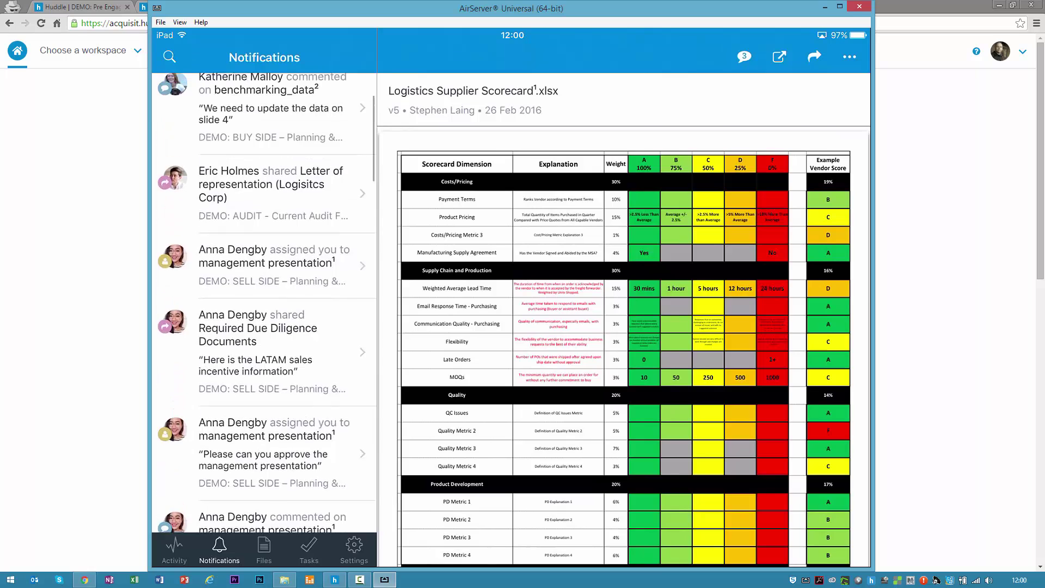
{"action": "left_click", "coordinate": [309, 550]}
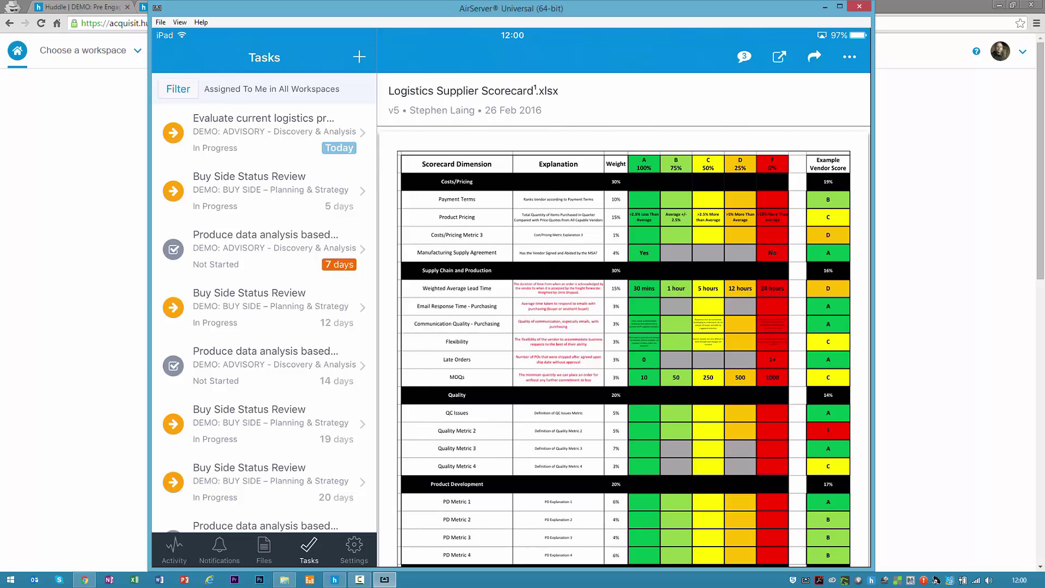
Open the Final Recommendations Presentation from the files needing approval, view its comments and approve it
{"action": "left_click", "coordinate": [264, 549]}
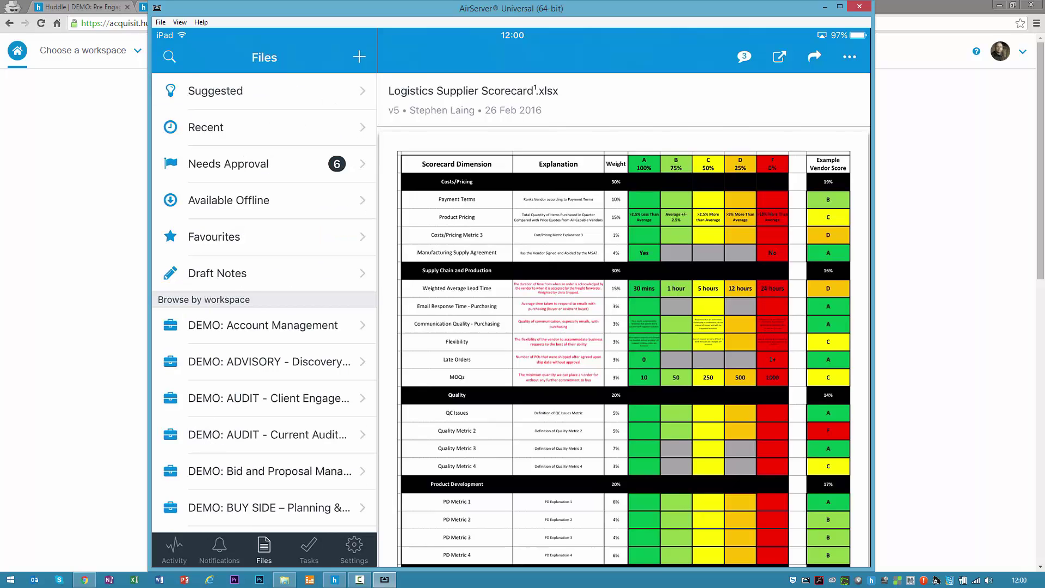
{"action": "left_click", "coordinate": [229, 163]}
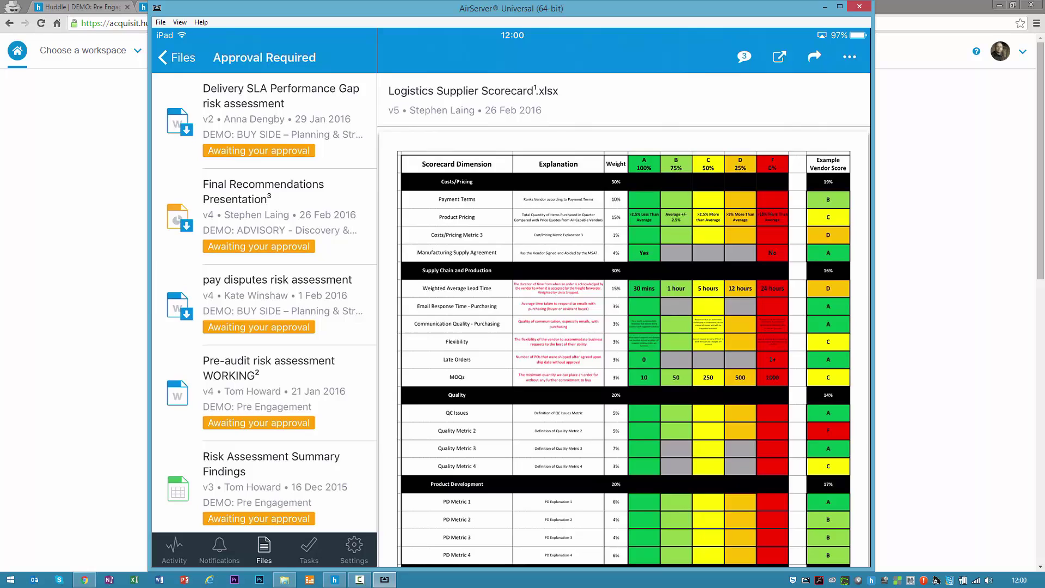
{"action": "left_click", "coordinate": [264, 212]}
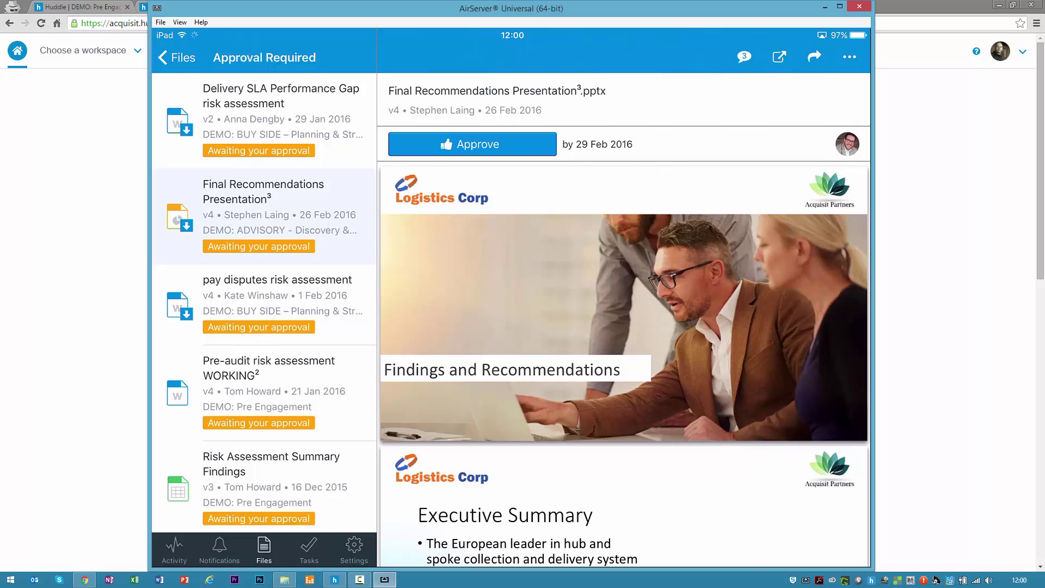
{"action": "left_click", "coordinate": [744, 56]}
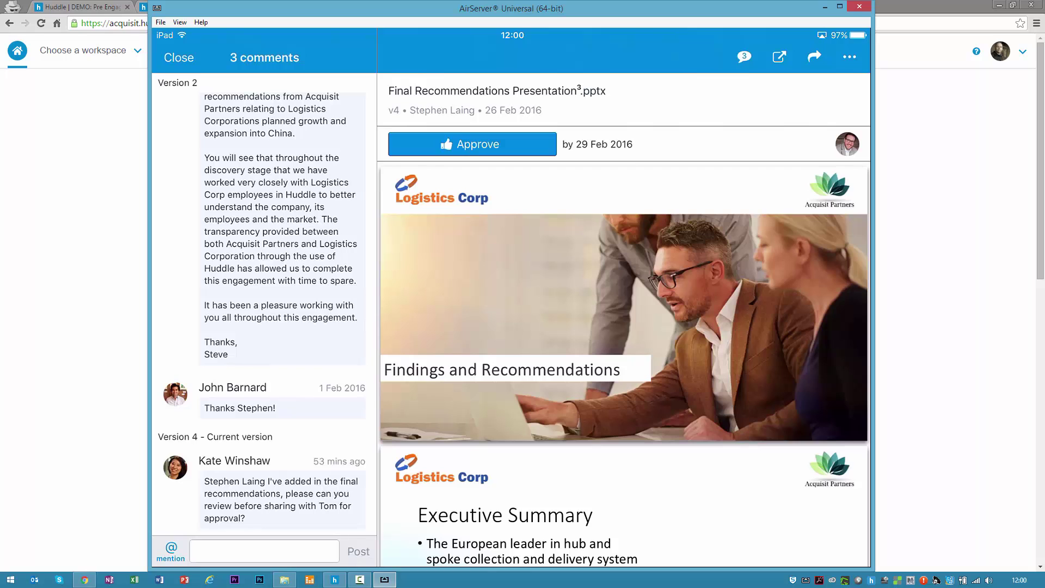
{"action": "left_click", "coordinate": [472, 143]}
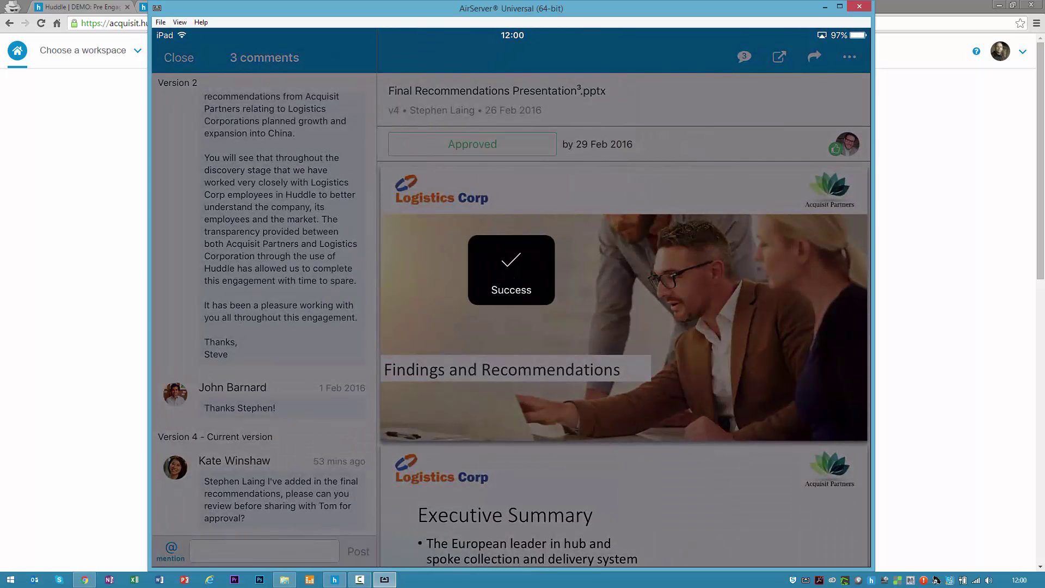